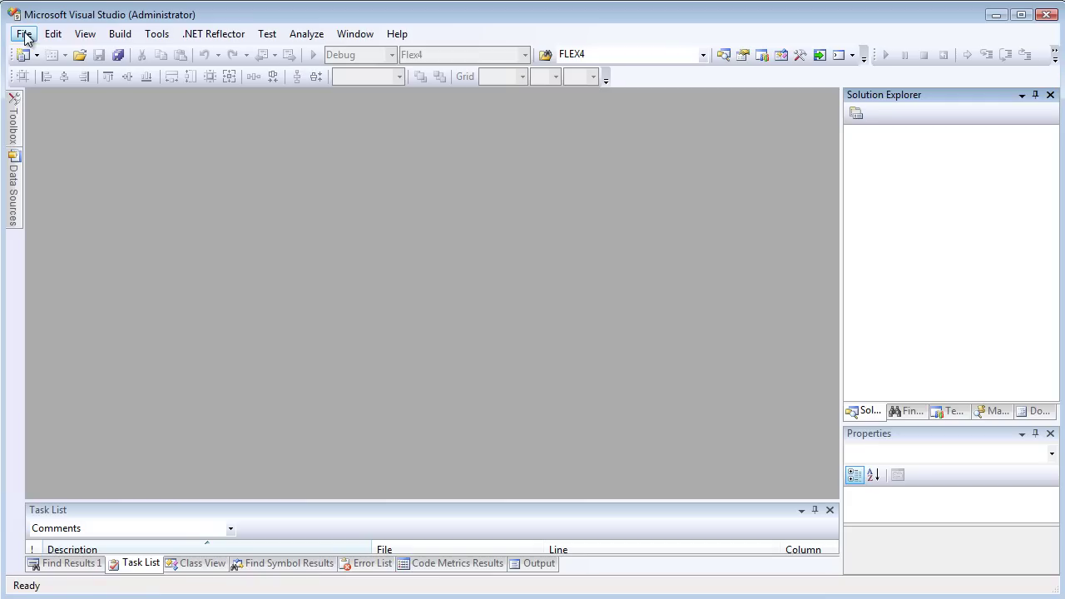
Create a new Amethyst Flex 4 Library project named AmethystLibrary2
{"action": "left_click", "coordinate": [25, 34]}
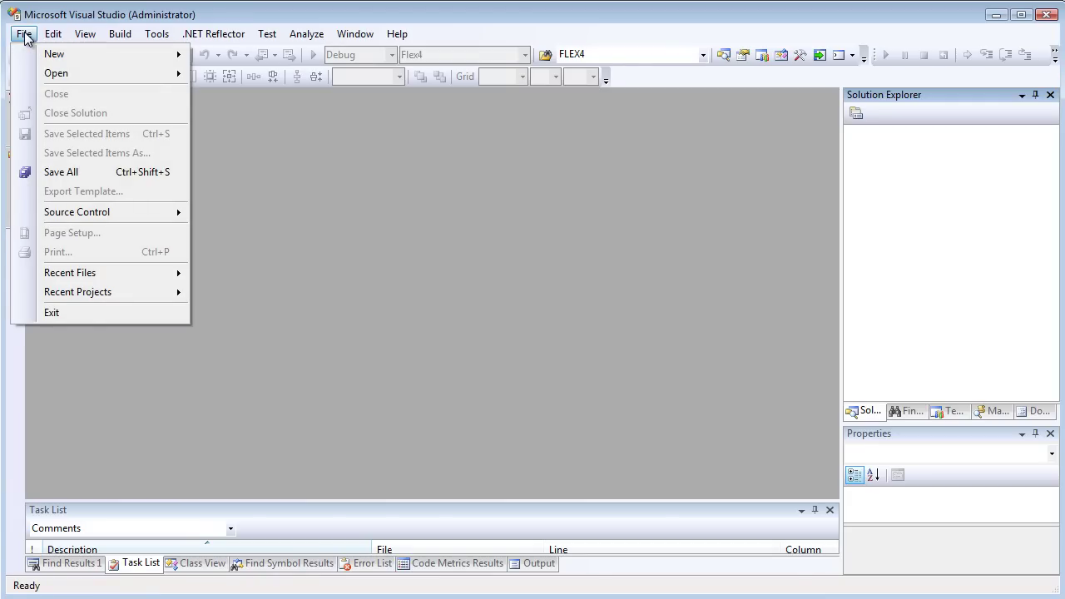
{"action": "mouse_move", "coordinate": [55, 54]}
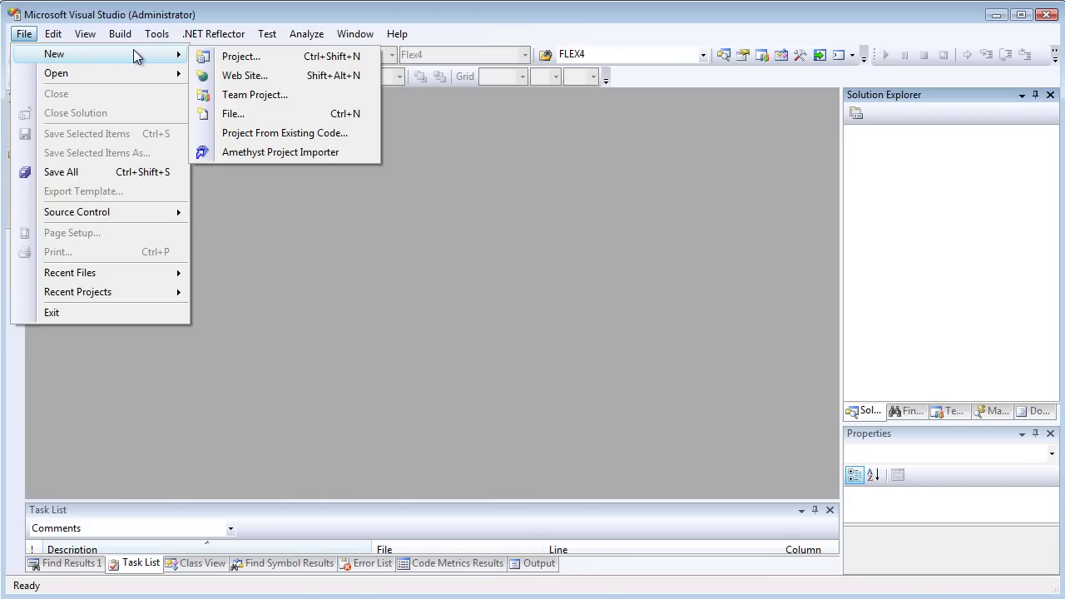
{"action": "left_click", "coordinate": [208, 60]}
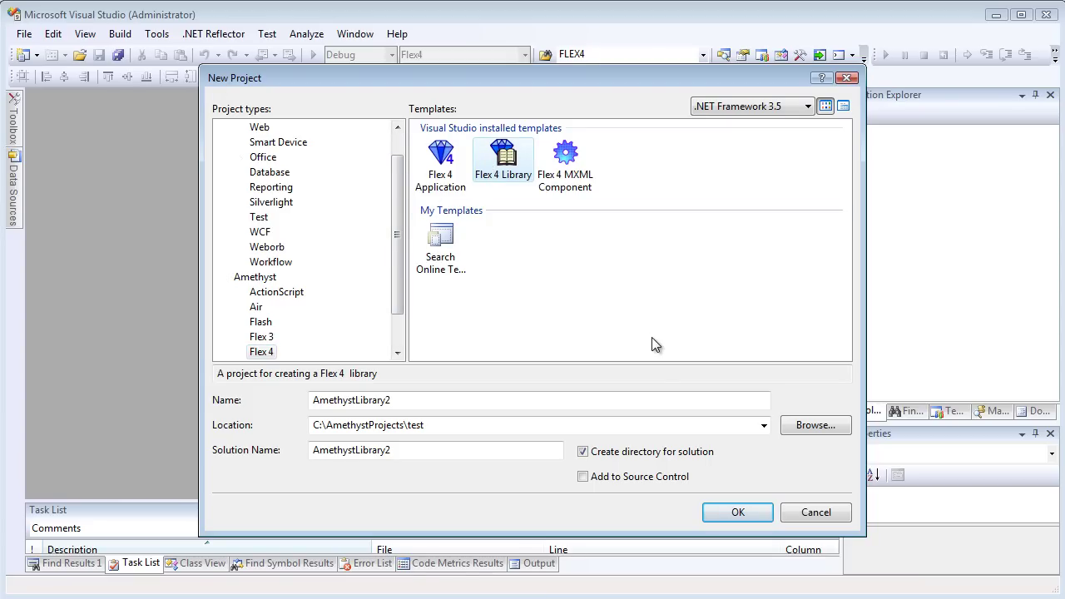
{"action": "left_click", "coordinate": [758, 513]}
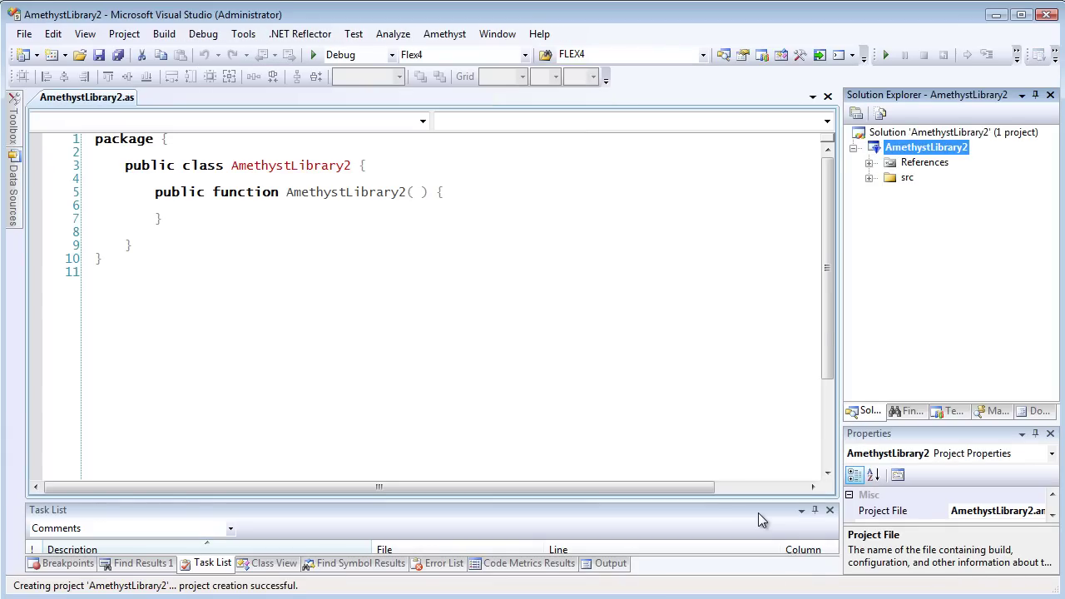
Review AmethystLibrary2's references and open its project properties
{"action": "left_click", "coordinate": [868, 163]}
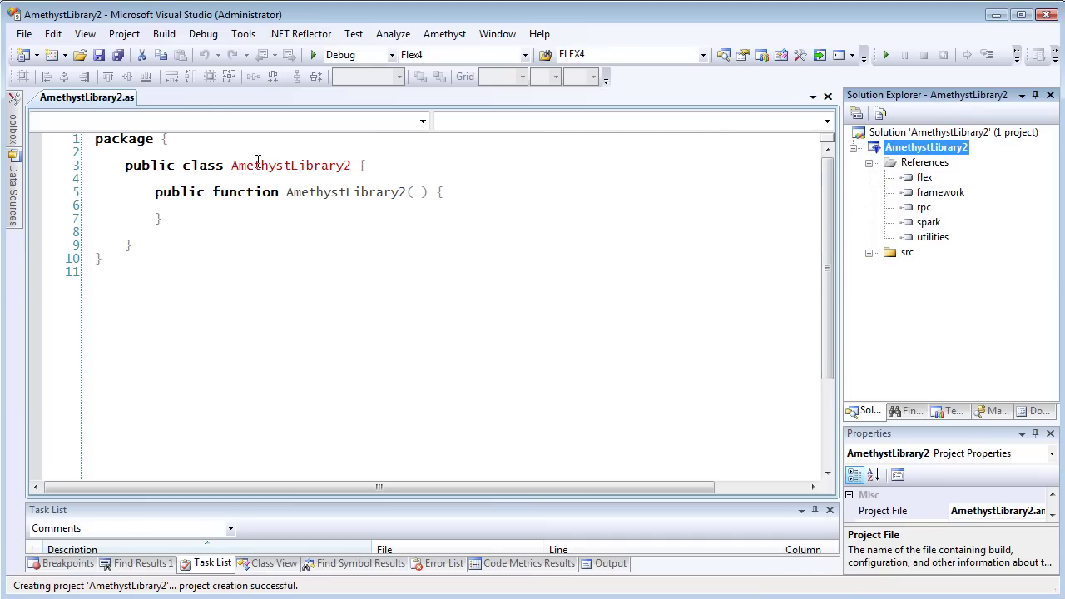
{"action": "left_click", "coordinate": [125, 35]}
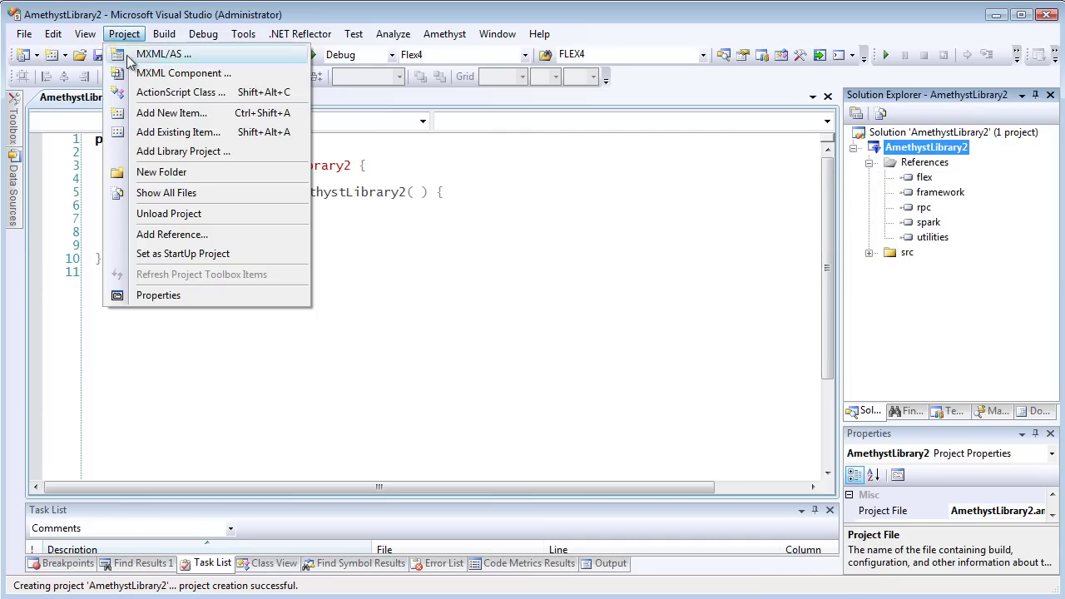
{"action": "left_click", "coordinate": [249, 297]}
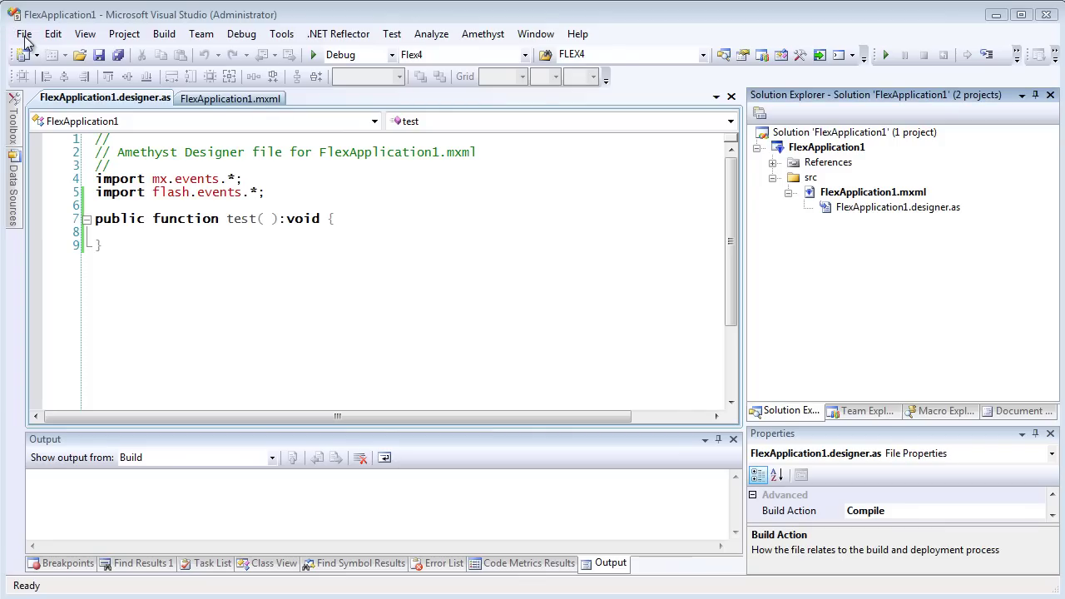
Start the Amethyst Project Importer, converting in place from the SapphireSteelAsLibs folder
{"action": "left_click", "coordinate": [26, 39]}
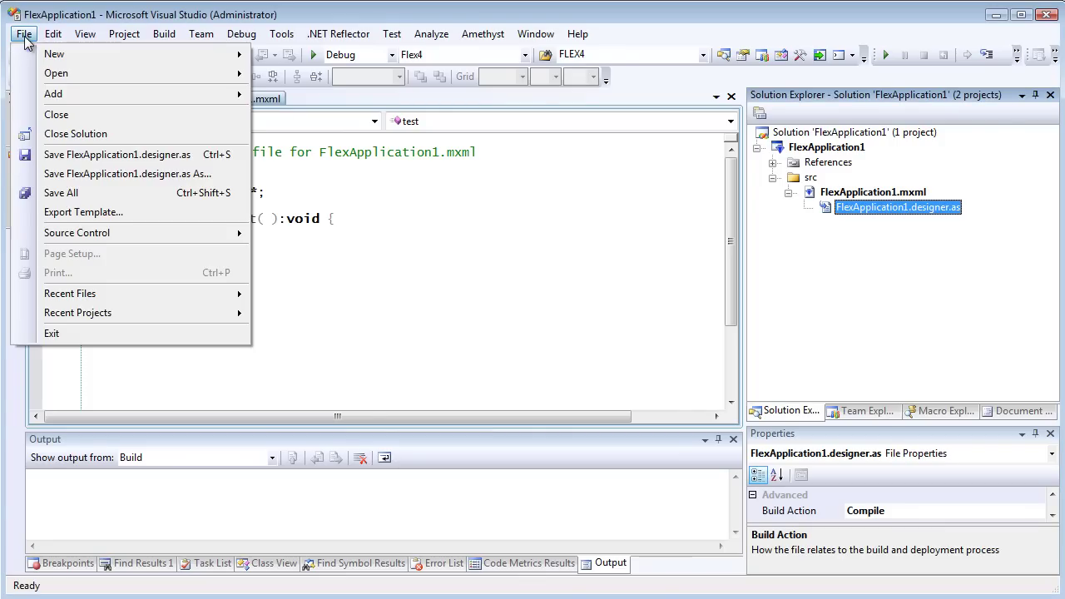
{"action": "mouse_move", "coordinate": [125, 53]}
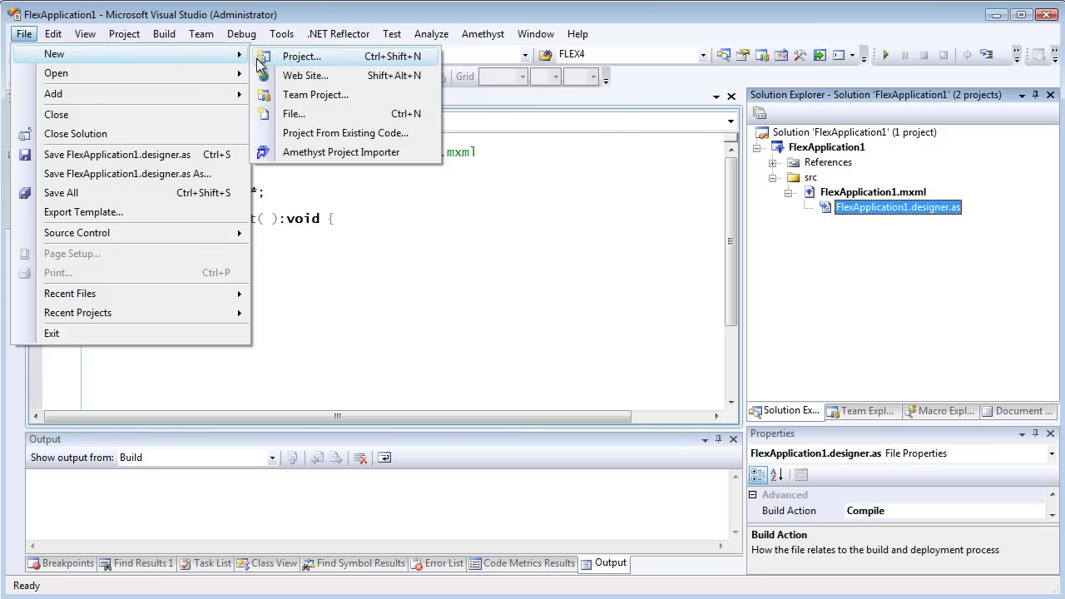
{"action": "left_click", "coordinate": [330, 153]}
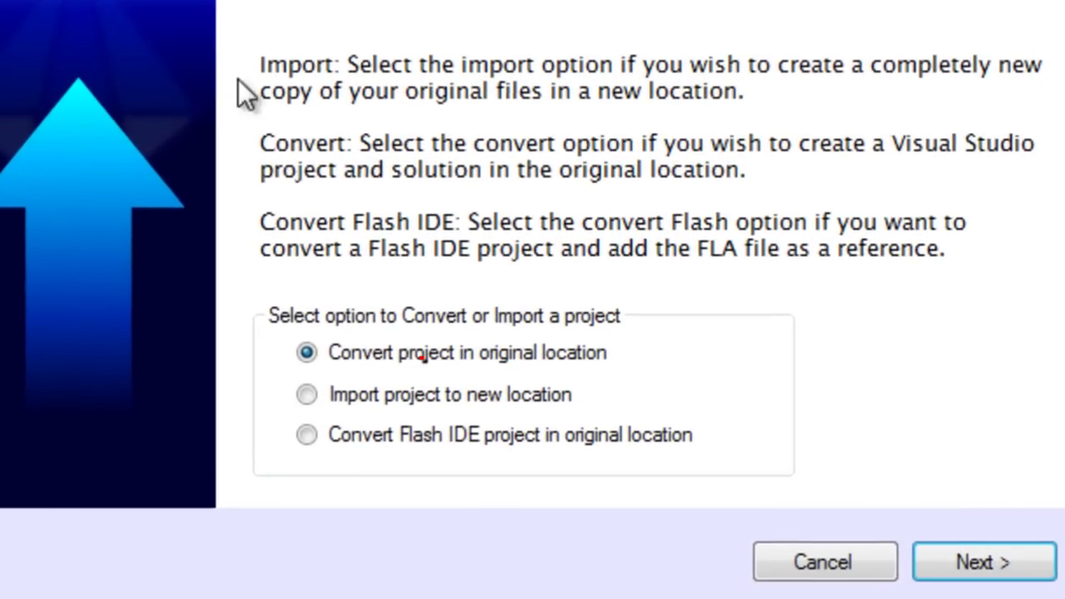
{"action": "left_click", "coordinate": [379, 396]}
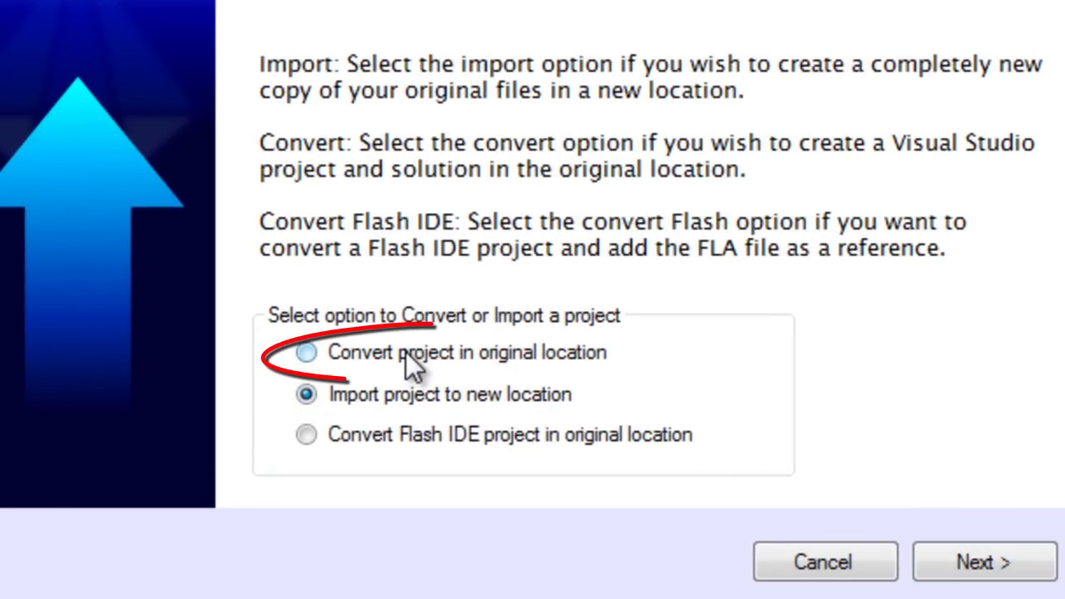
{"action": "left_click", "coordinate": [406, 352]}
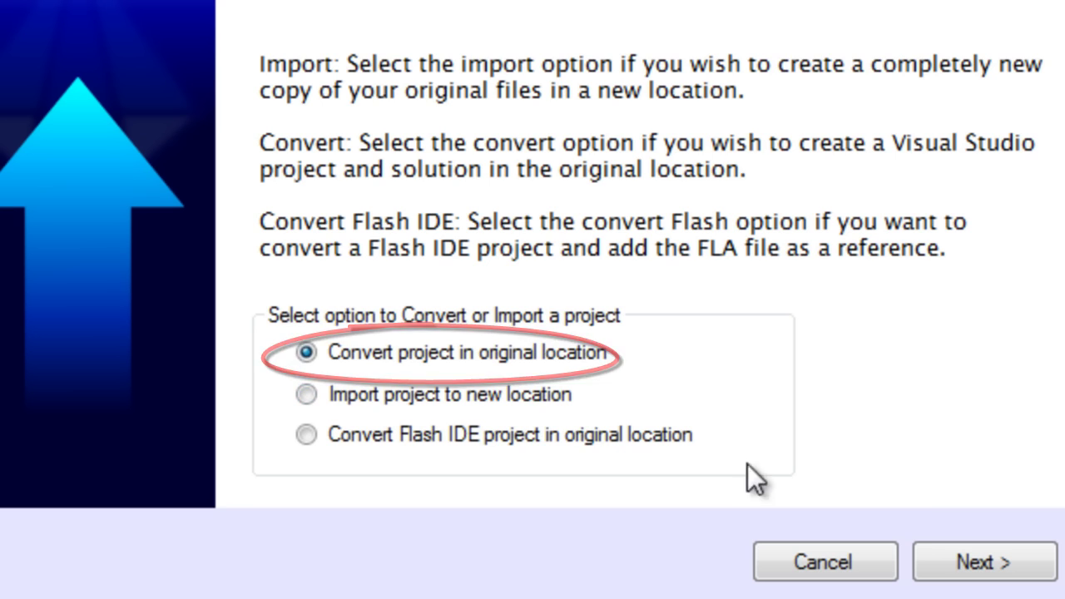
{"action": "left_click", "coordinate": [938, 555]}
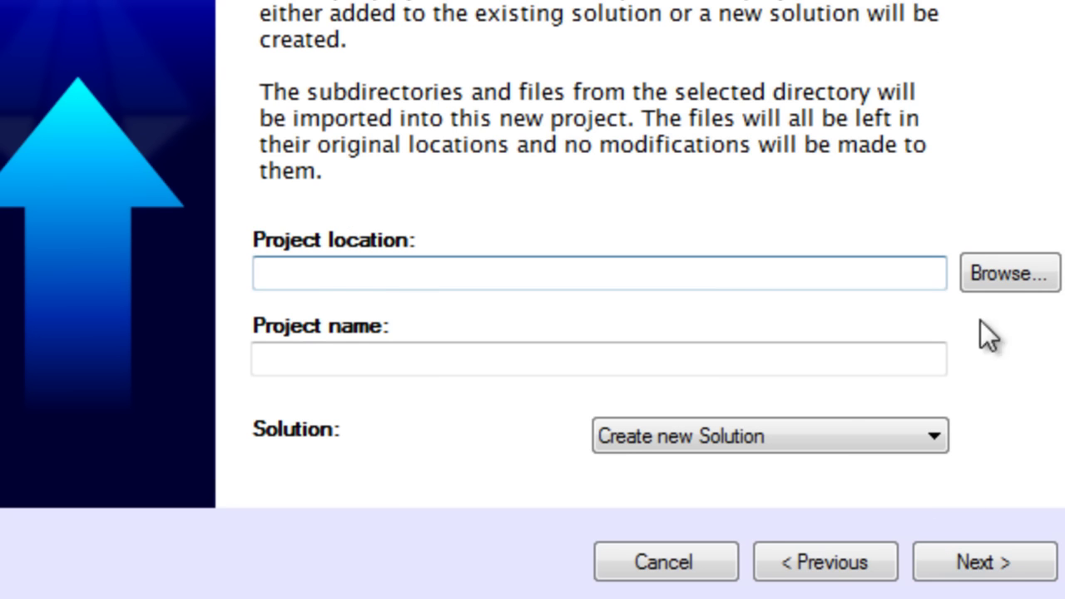
{"action": "left_click", "coordinate": [990, 272]}
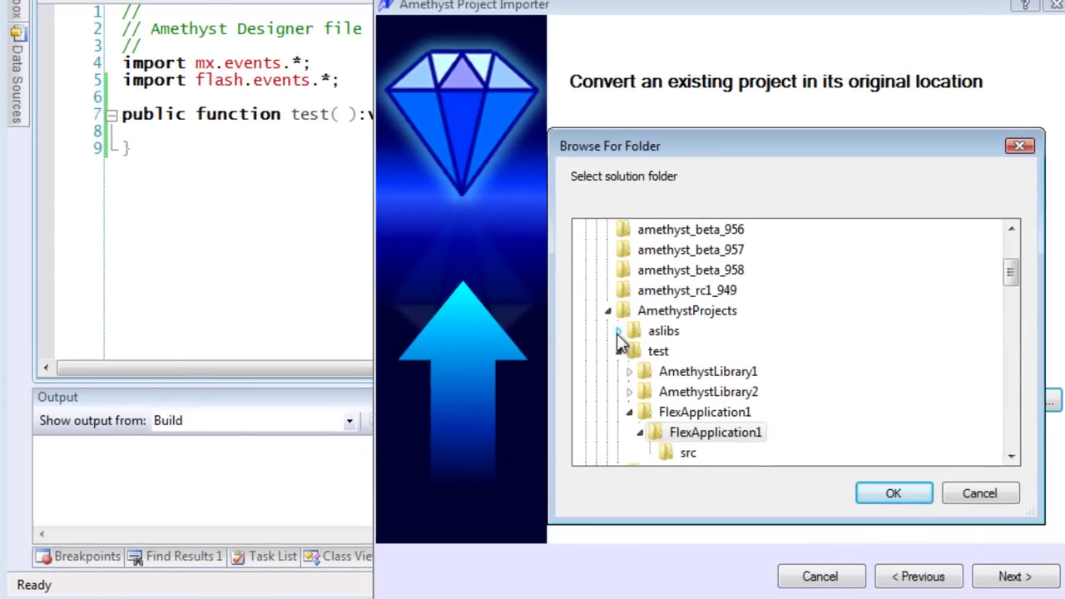
{"action": "left_click", "coordinate": [617, 334]}
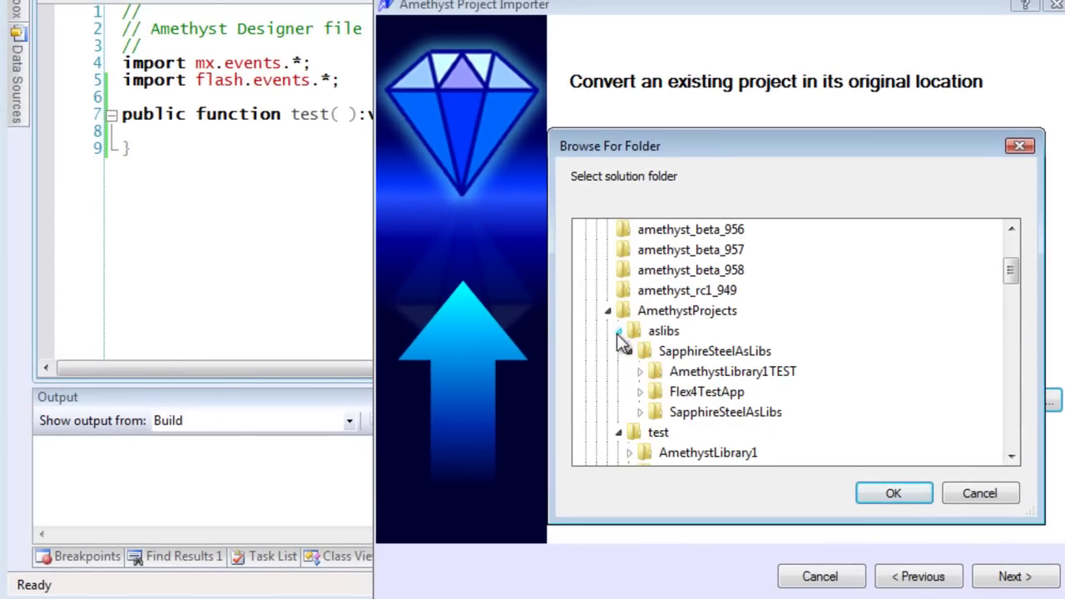
{"action": "left_click", "coordinate": [678, 411]}
{"action": "left_click", "coordinate": [892, 491]}
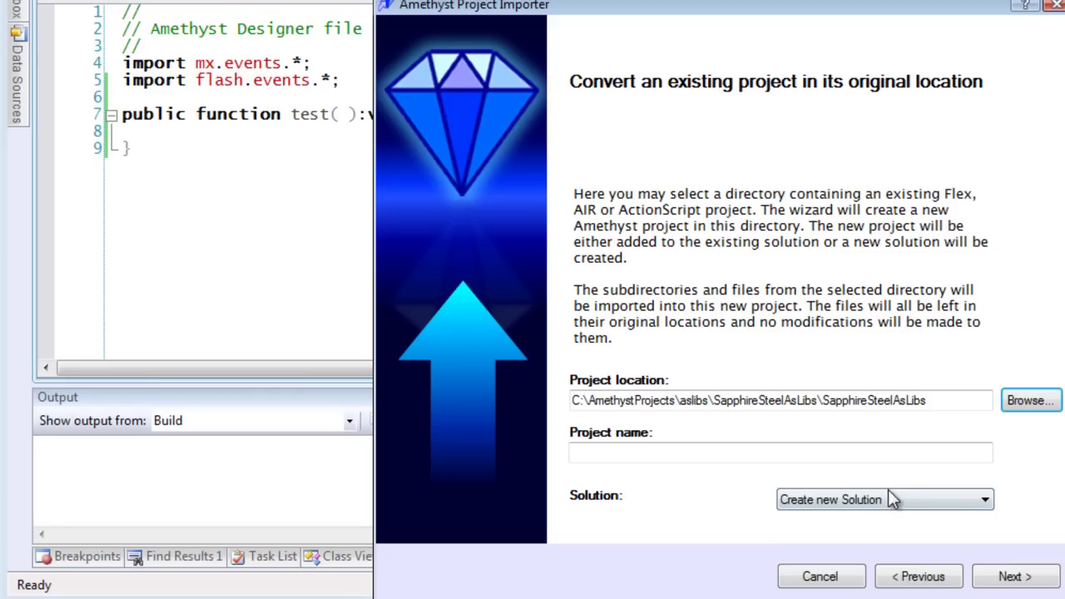
Name the import mystrlib, add it to the solution as a Flex 4 library, and finish
{"action": "left_click", "coordinate": [812, 450]}
{"action": "type", "text": "mystrlib"}
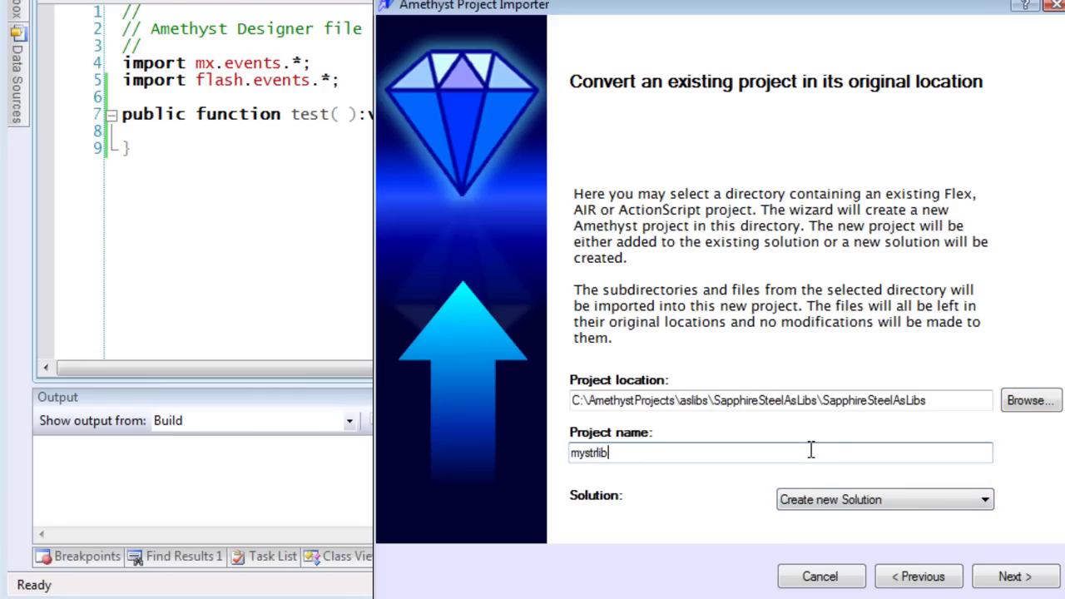
{"action": "left_click", "coordinate": [984, 499]}
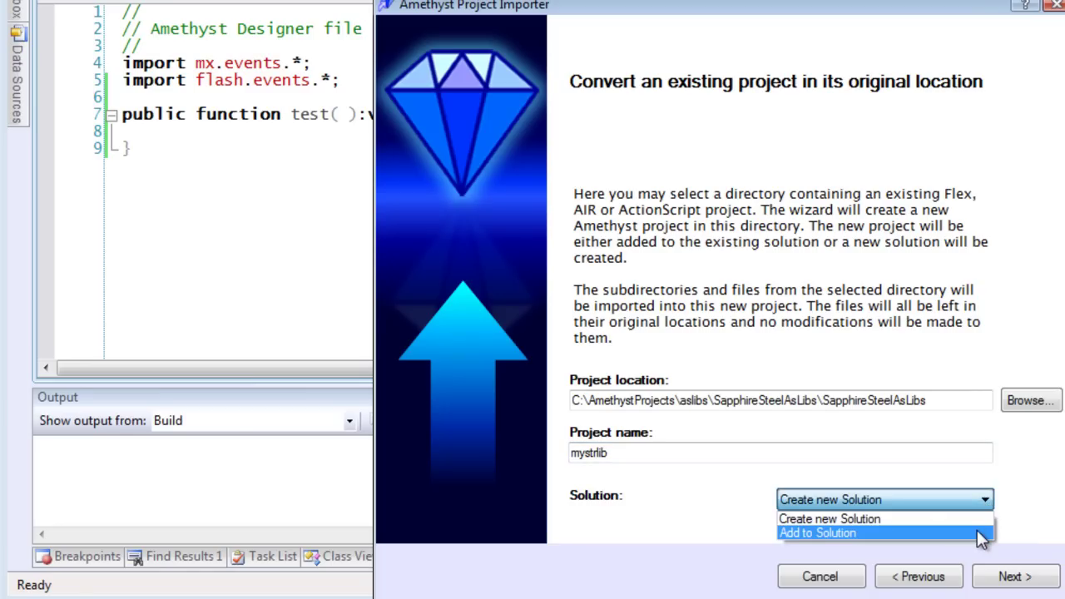
{"action": "left_click", "coordinate": [982, 532]}
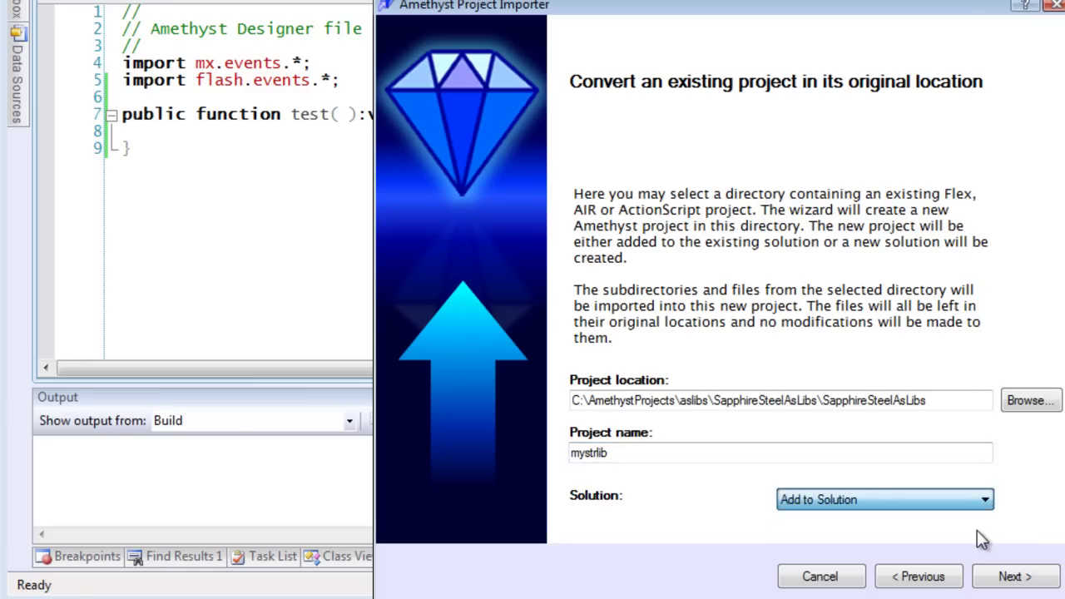
{"action": "left_click", "coordinate": [1015, 574]}
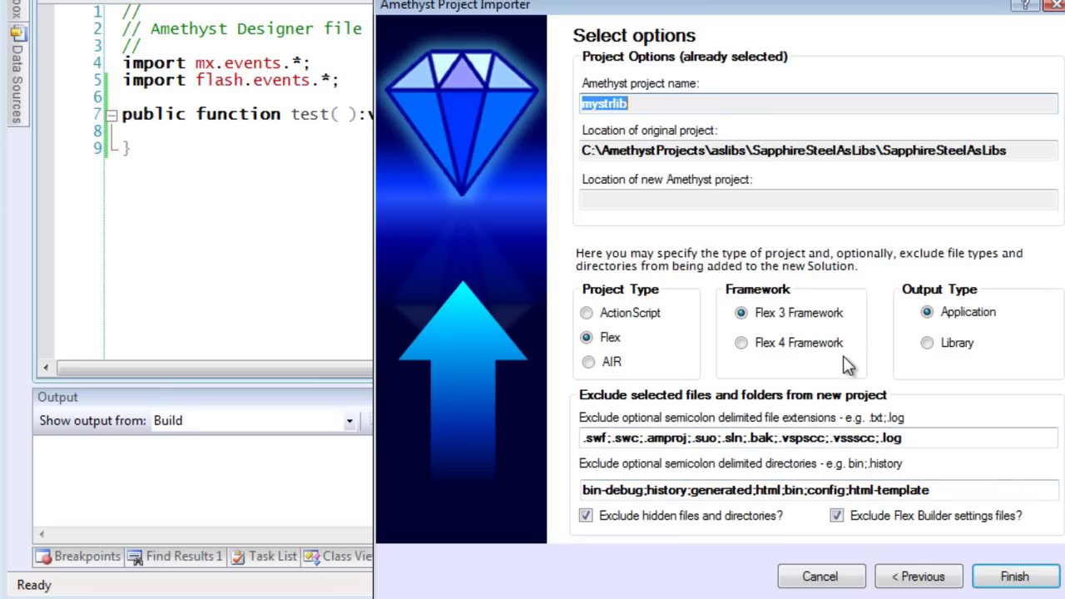
{"action": "left_click", "coordinate": [839, 345]}
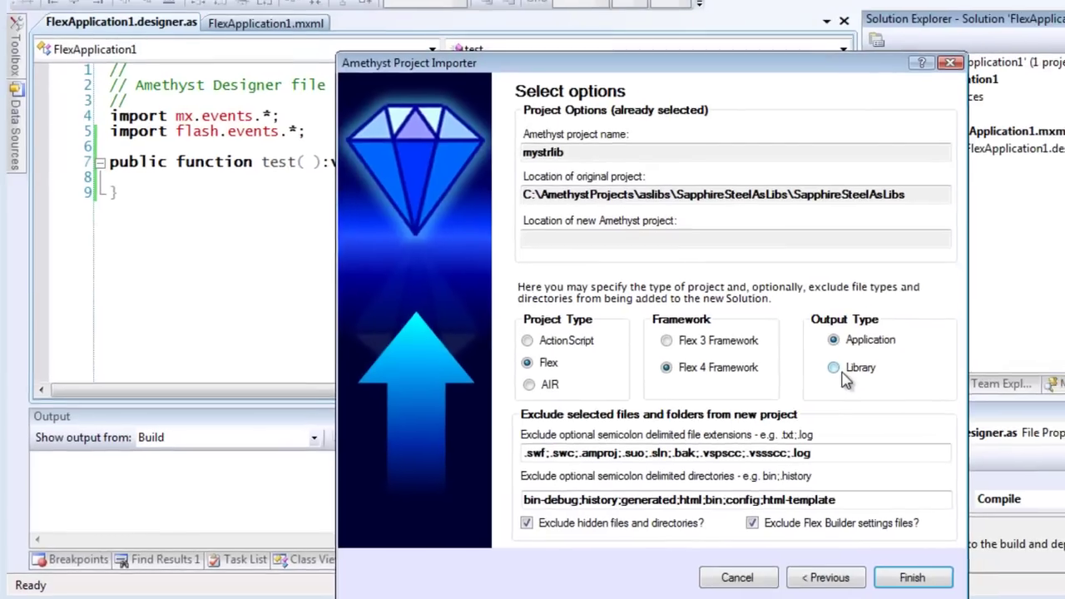
{"action": "left_click", "coordinate": [743, 397]}
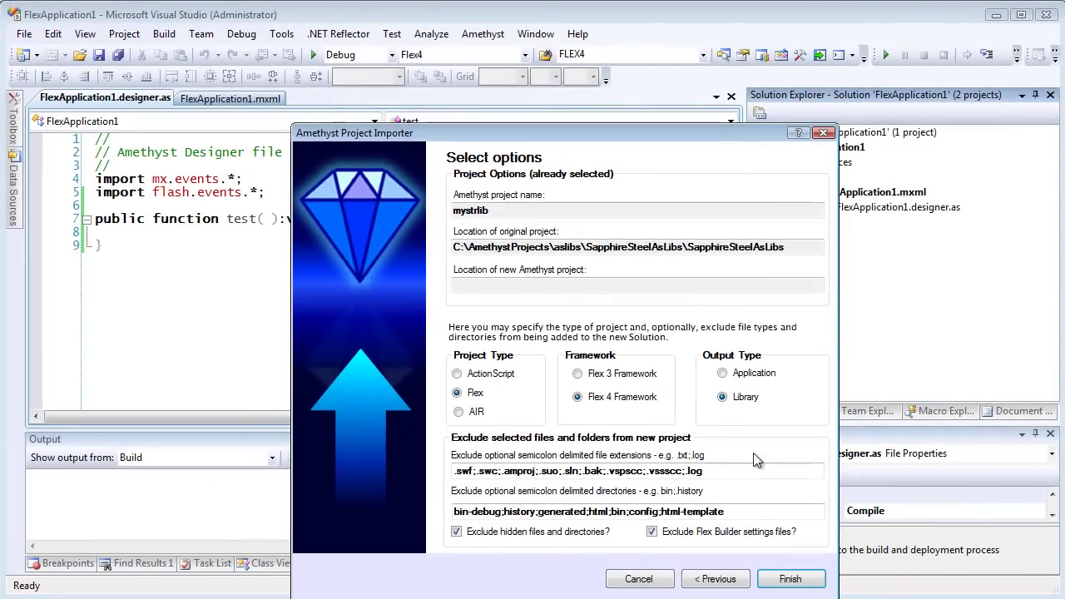
{"action": "left_click", "coordinate": [814, 584]}
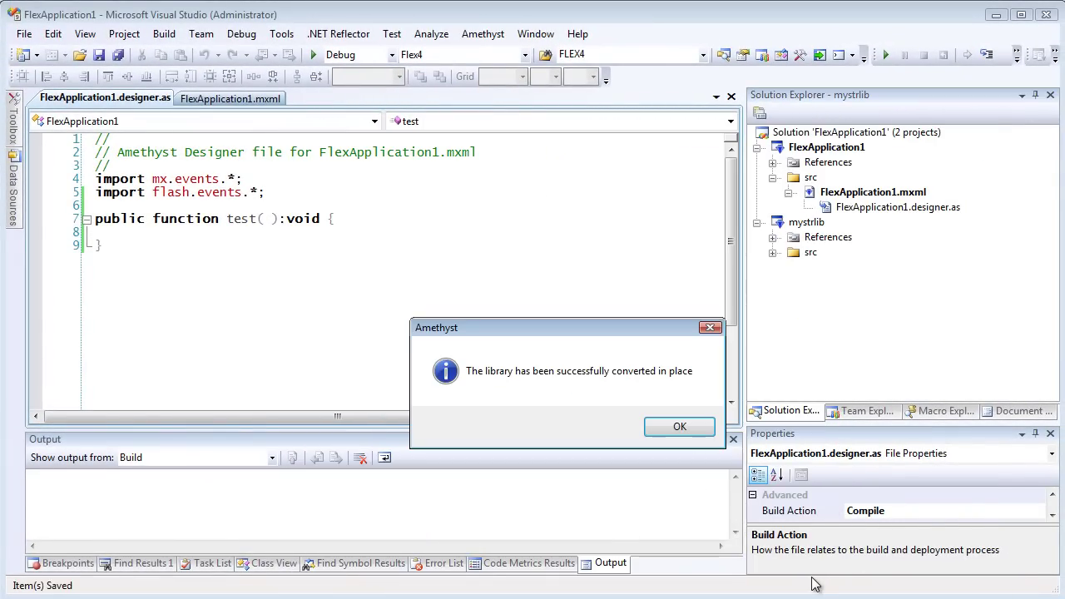
Dismiss the conversion message, build mystrlib, and expand FlexApplication1's References
{"action": "left_click", "coordinate": [682, 427]}
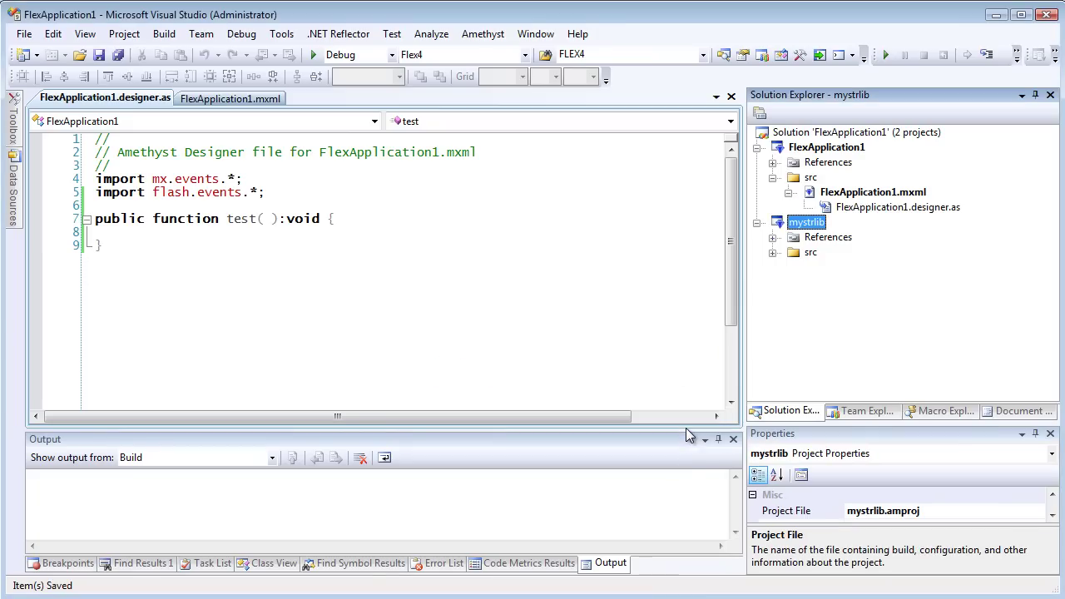
{"action": "right_click", "coordinate": [812, 228]}
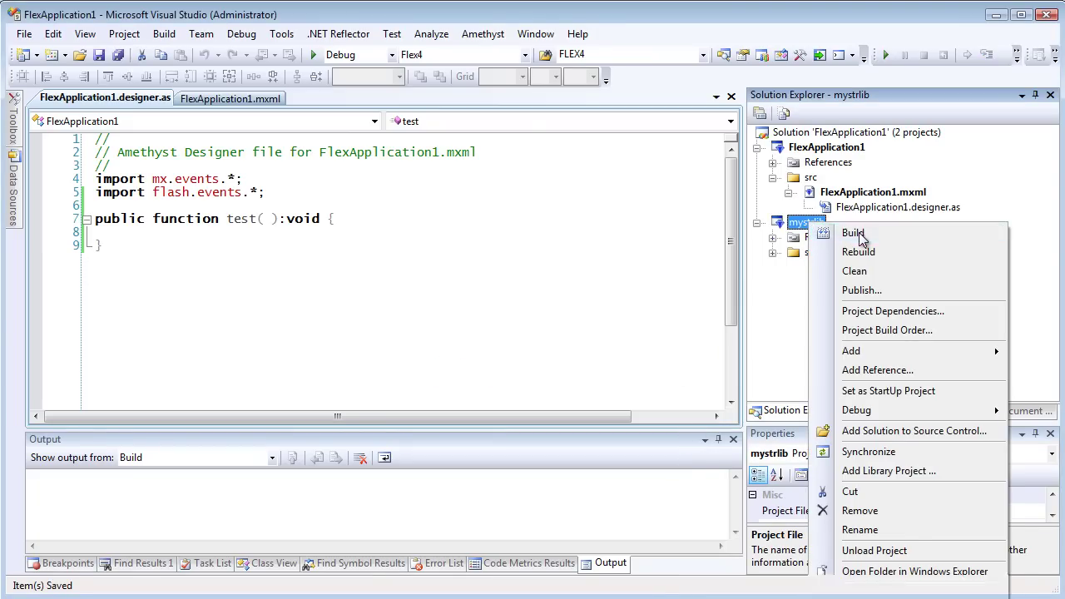
{"action": "left_click", "coordinate": [854, 233]}
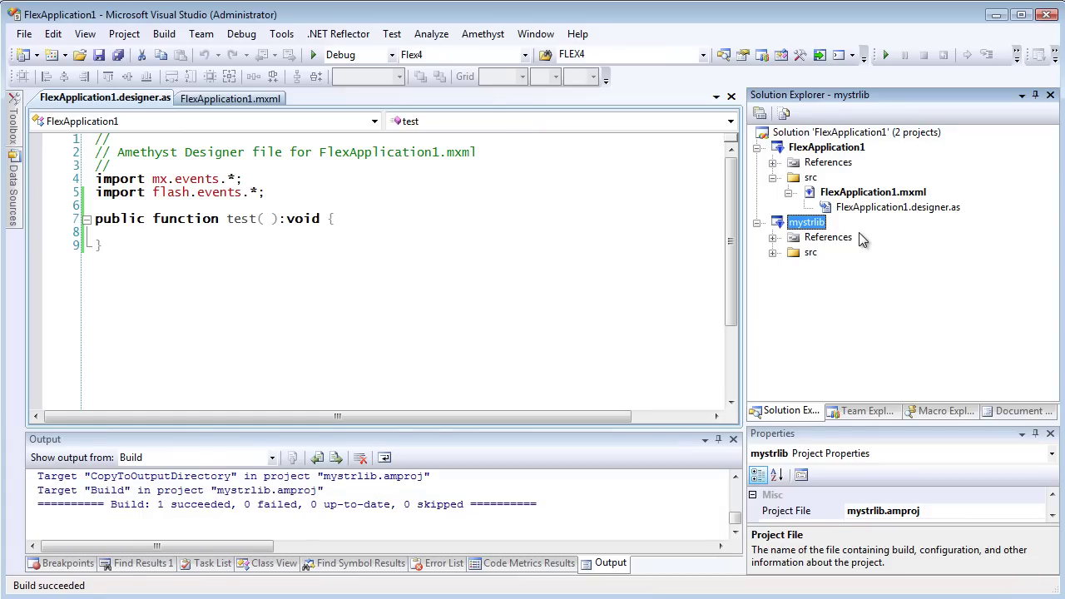
{"action": "left_click", "coordinate": [773, 163]}
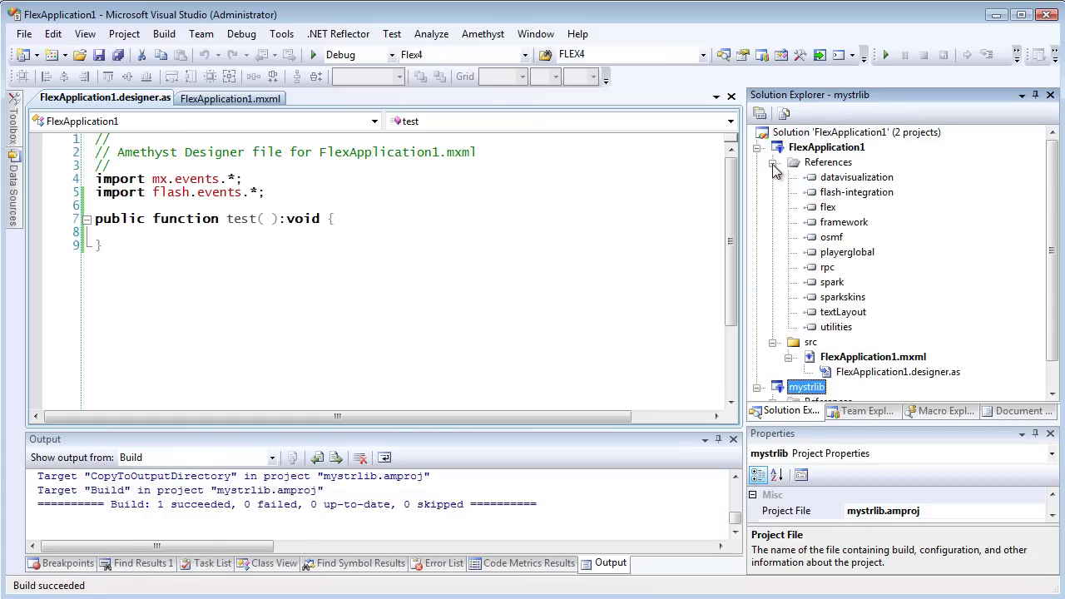
Add a project reference to mystrlib in FlexApplication1, listed as SapphireSteelAsLibs
{"action": "right_click", "coordinate": [828, 164]}
{"action": "left_click", "coordinate": [865, 176]}
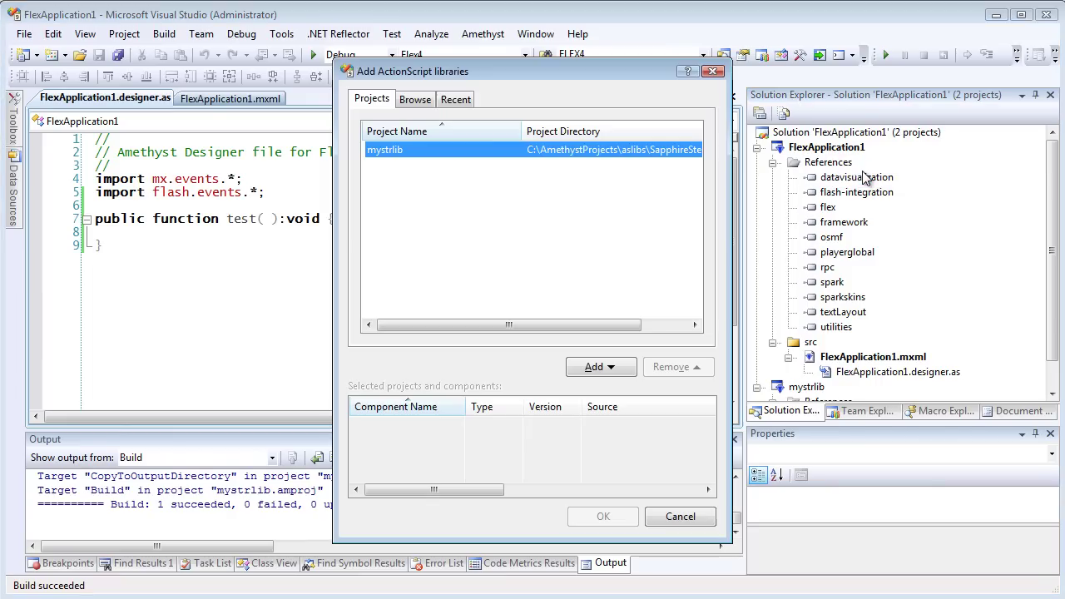
{"action": "left_click", "coordinate": [625, 371]}
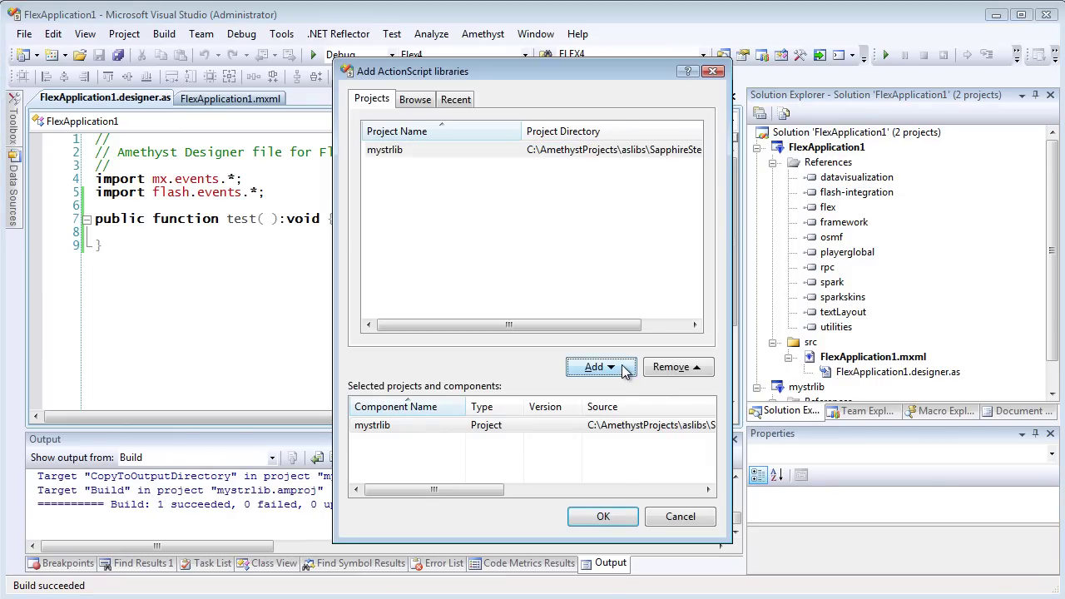
{"action": "left_click", "coordinate": [623, 516]}
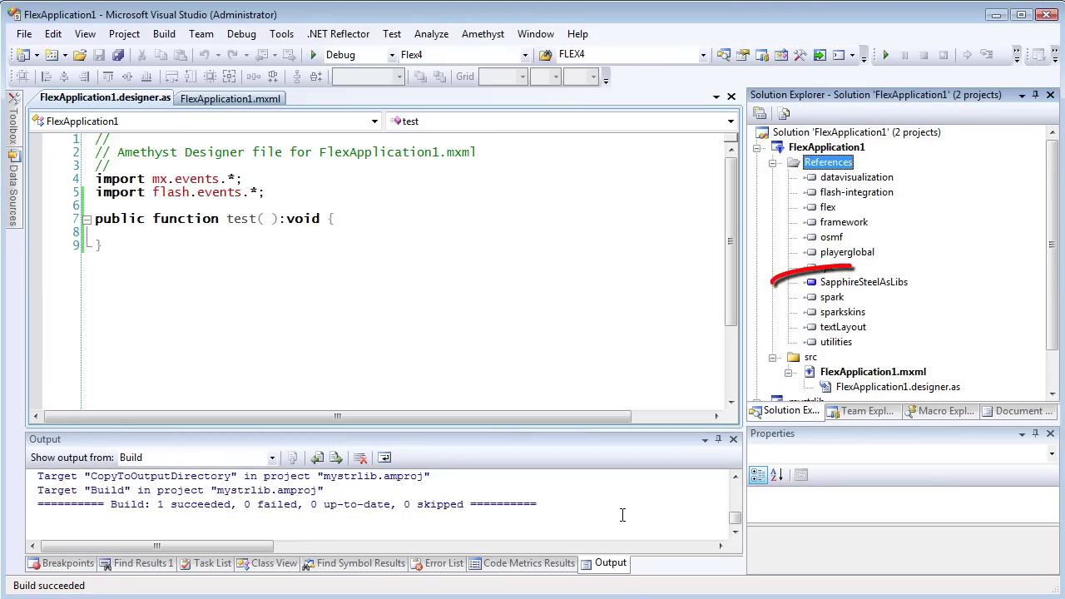
{"action": "left_click", "coordinate": [904, 284]}
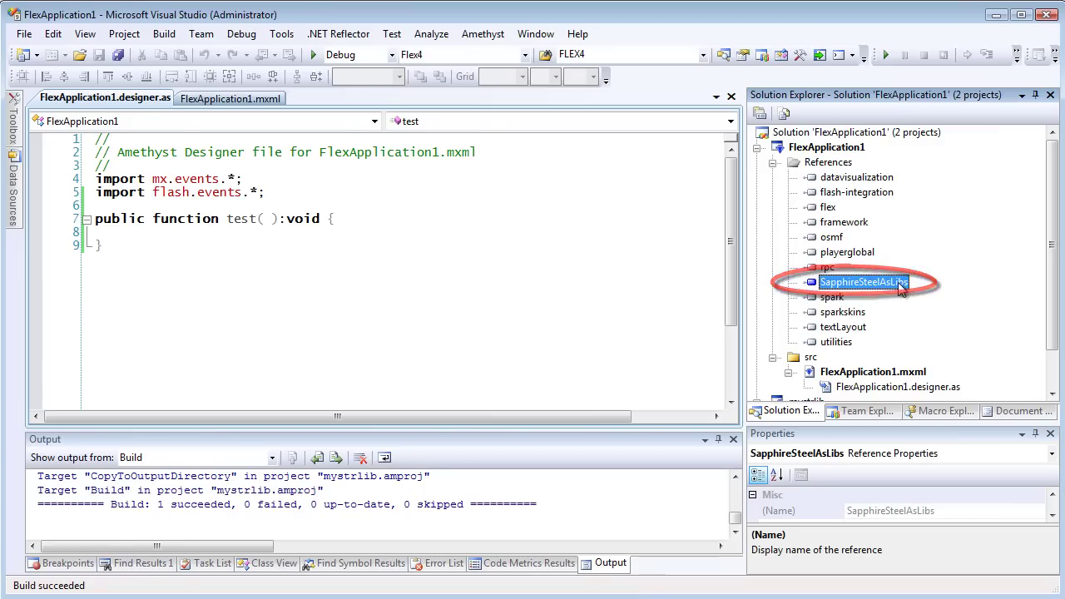
{"action": "left_click", "coordinate": [214, 240]}
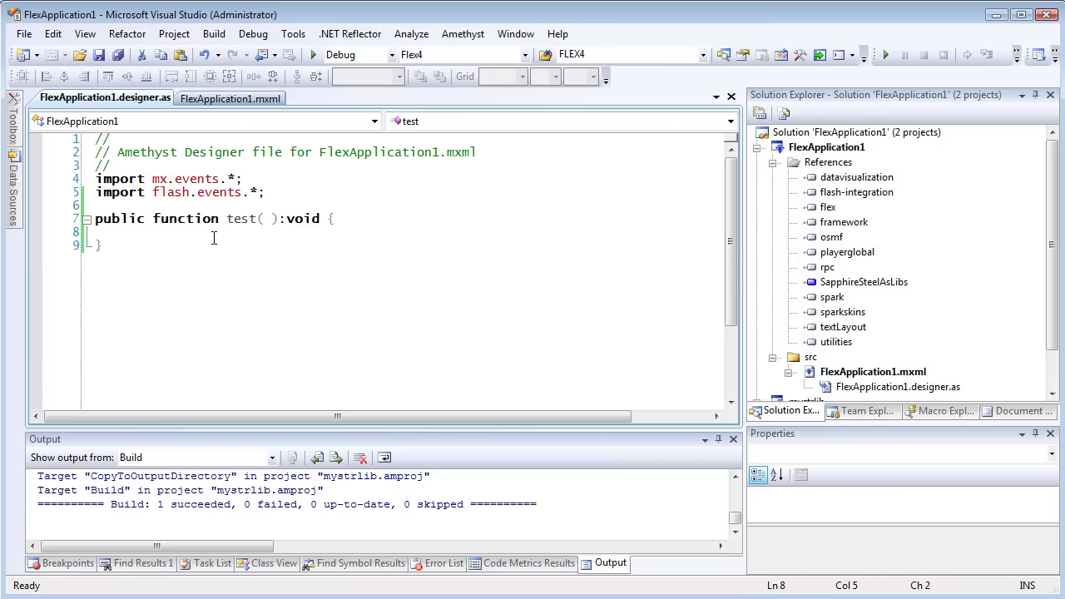
Declare var s:StringHandler = new StringHandler() in test() using IntelliSense's All list
{"action": "type", "text": "var "}
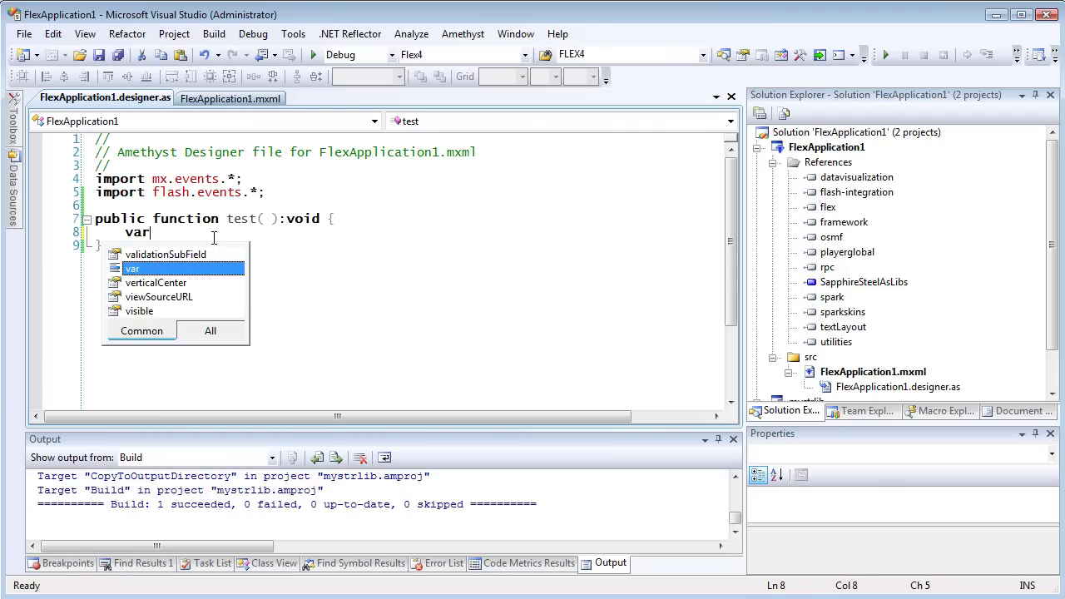
{"action": "type", "text": "s:S"}
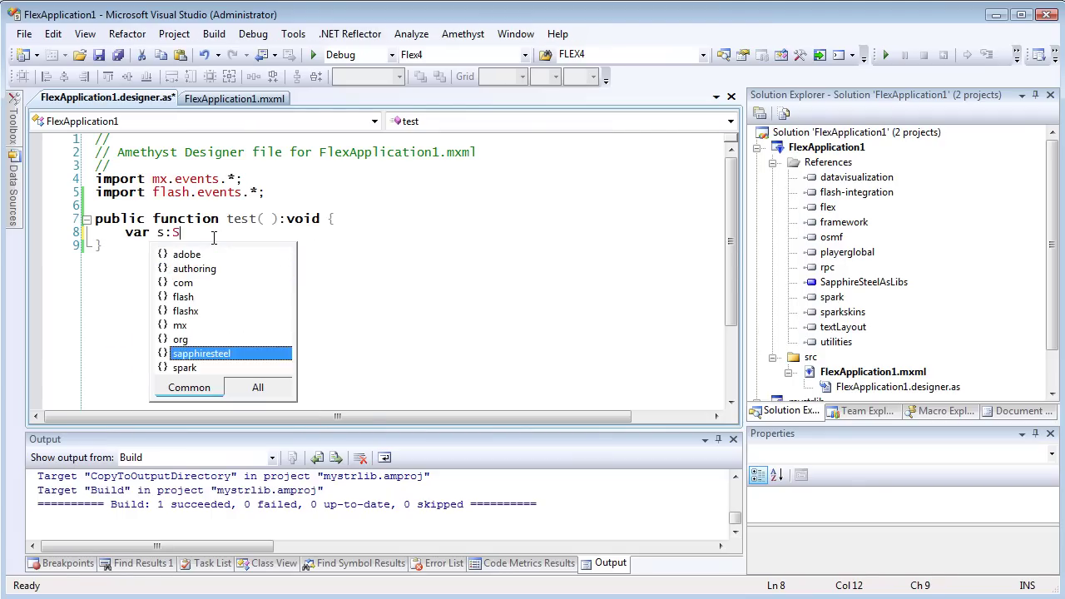
{"action": "type", "text": "tr"}
{"action": "key", "text": "ctrl+space"}
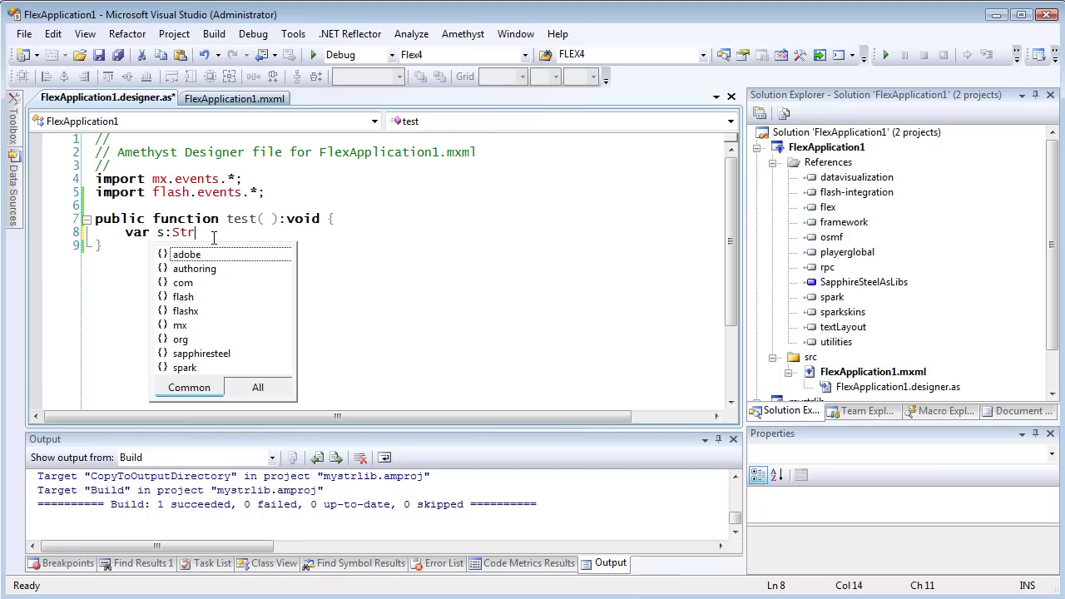
{"action": "left_click", "coordinate": [273, 394]}
{"action": "type", "text": "i"}
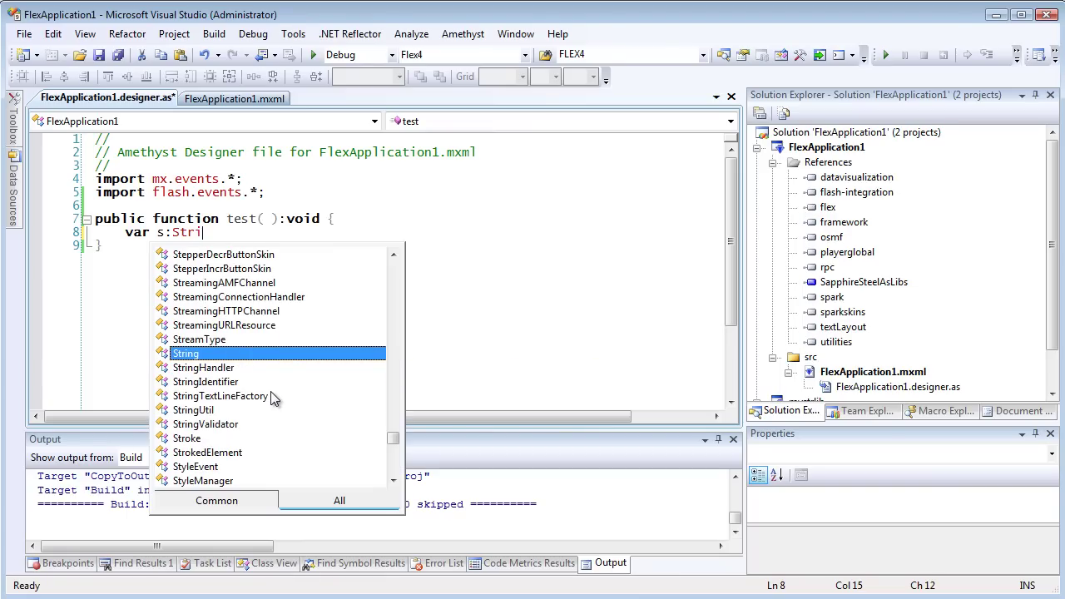
{"action": "type", "text": "ngH"}
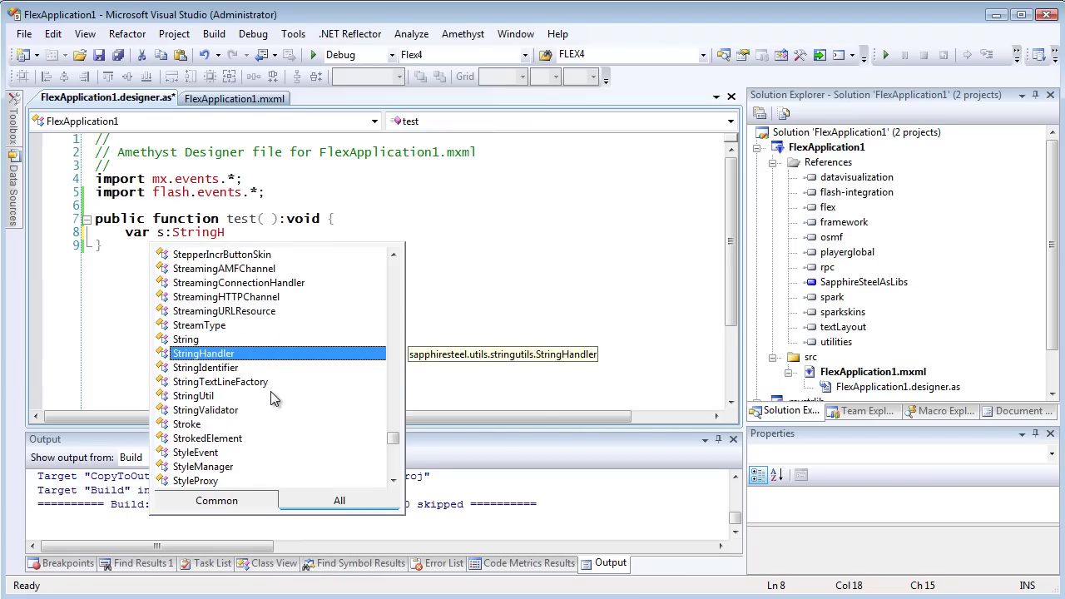
{"action": "key", "text": "Return"}
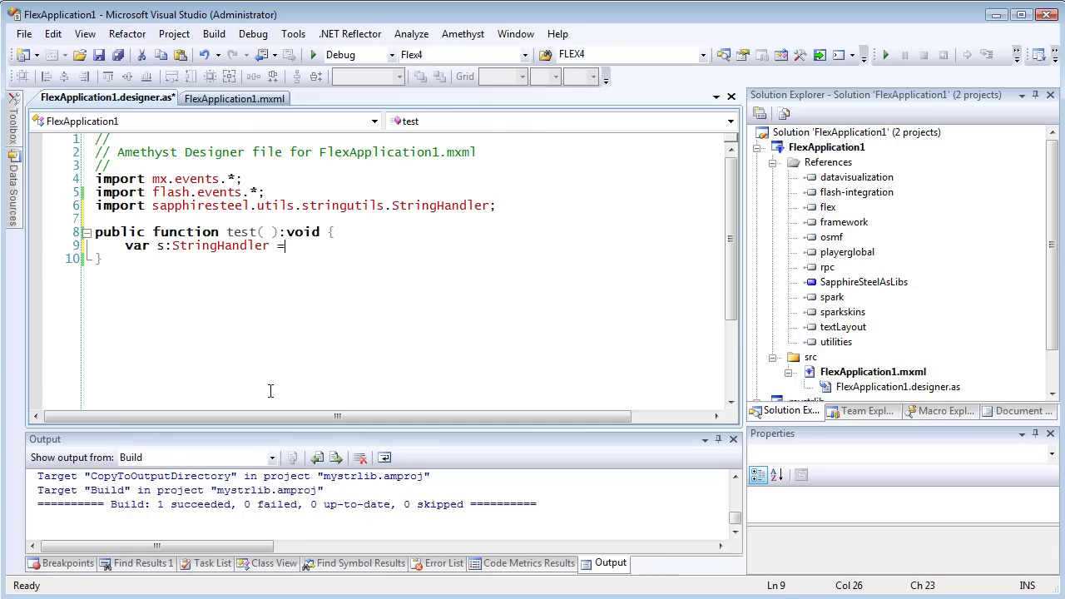
{"action": "type", "text": " new"}
{"action": "key", "text": "Return"}
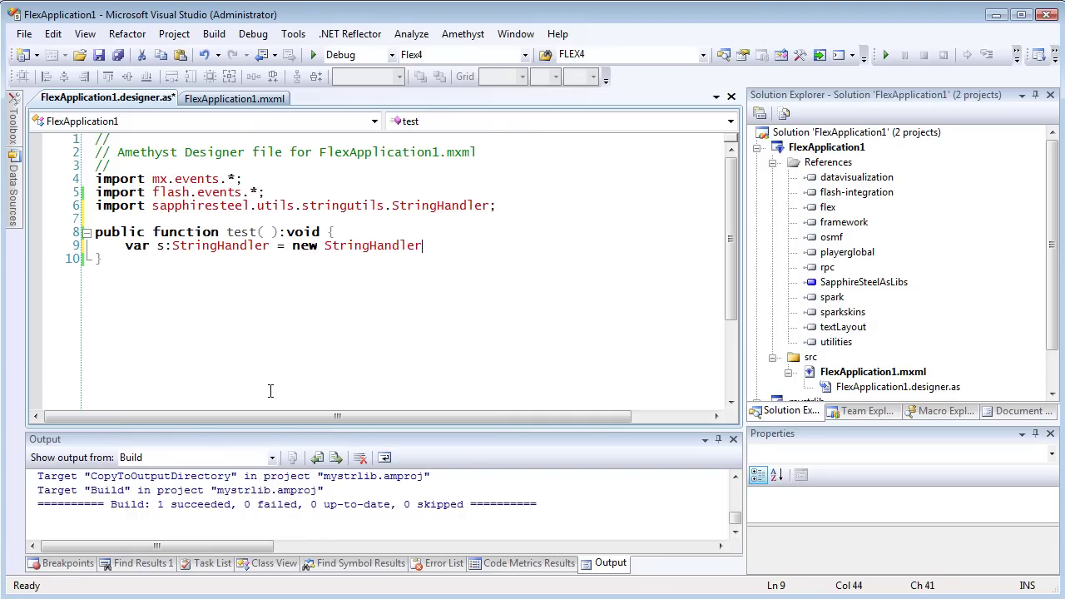
{"action": "type", "text": "()"}
{"action": "key", "text": "Return"}
Add a call to s.trimStart from the IntelliSense member list
{"action": "type", "text": "s"}
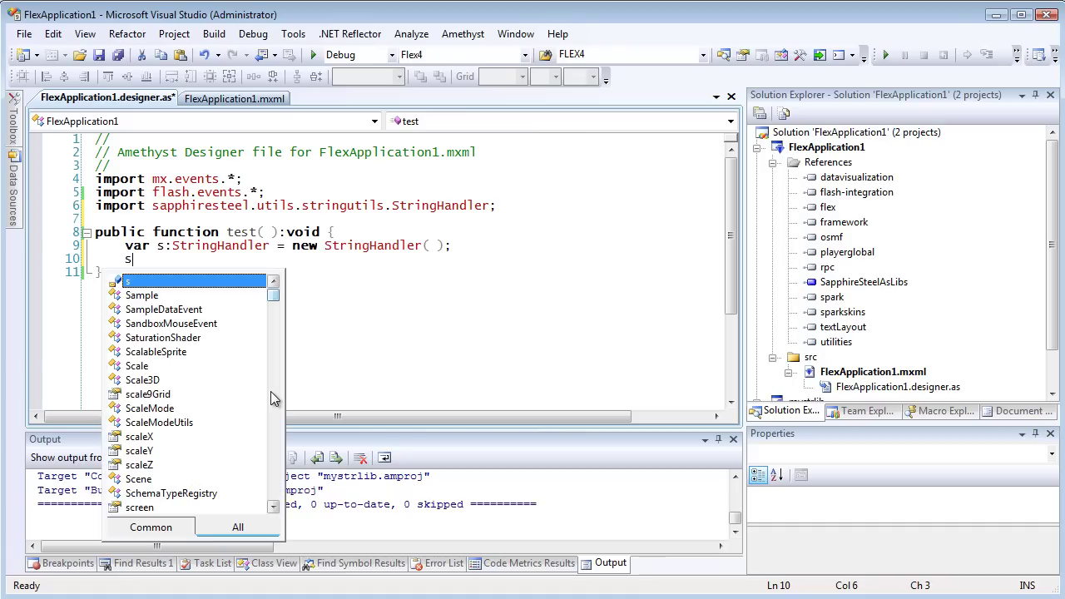
{"action": "type", "text": "."}
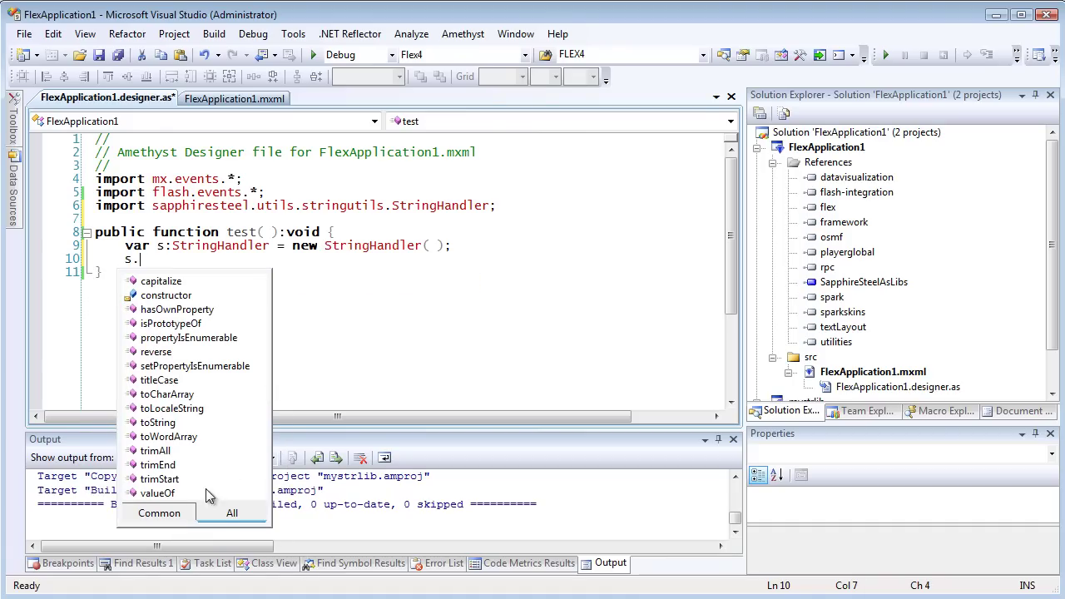
{"action": "left_click", "coordinate": [183, 514]}
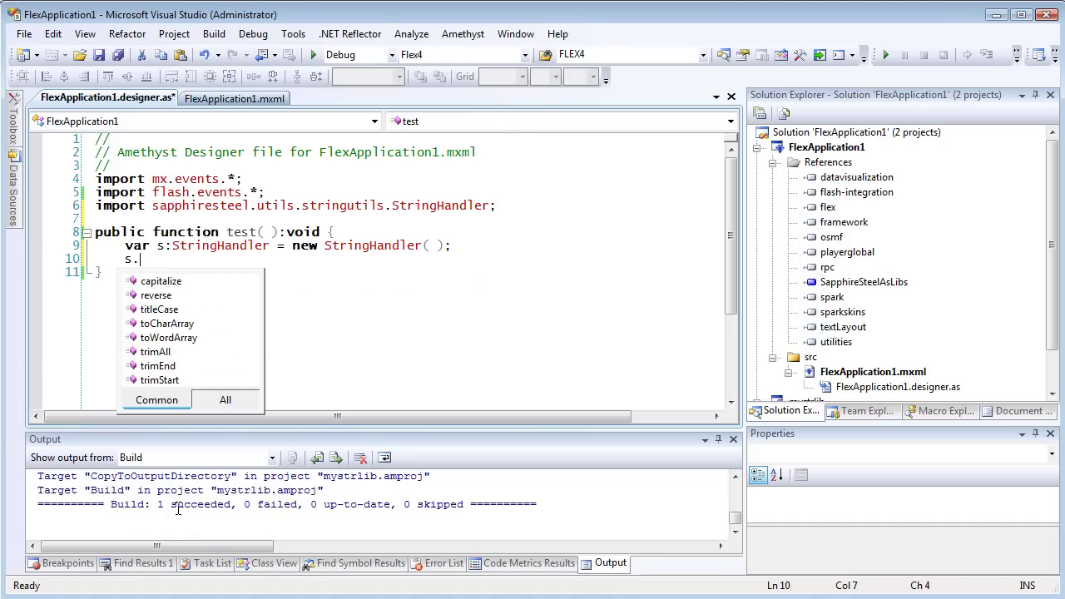
{"action": "double_click", "coordinate": [179, 379]}
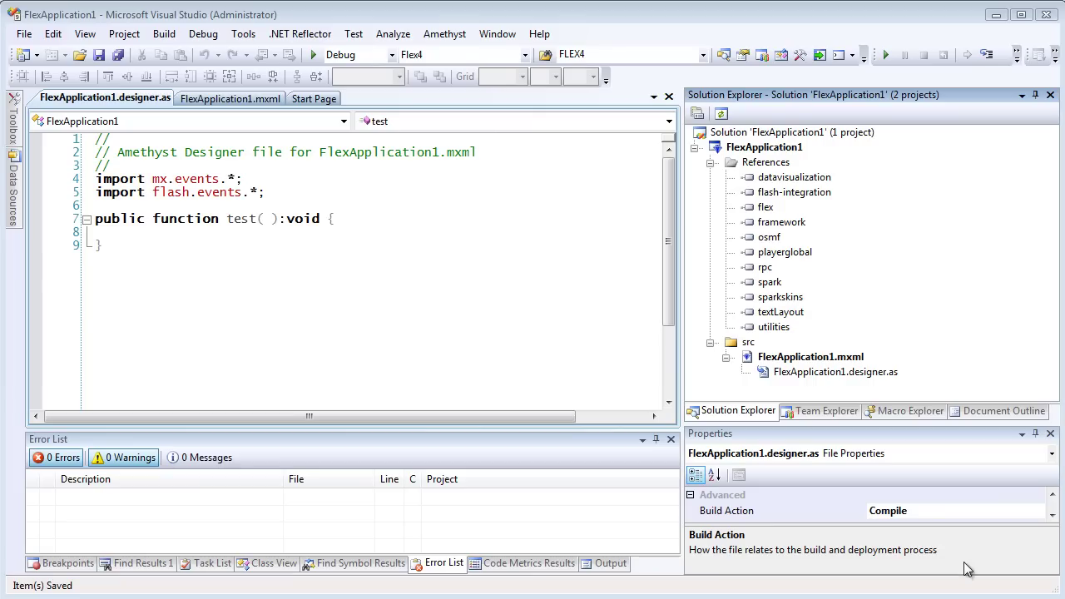
Add a source library project to FlexApplication1 from the SapphireSteelAsLibs folder
{"action": "left_click", "coordinate": [789, 149]}
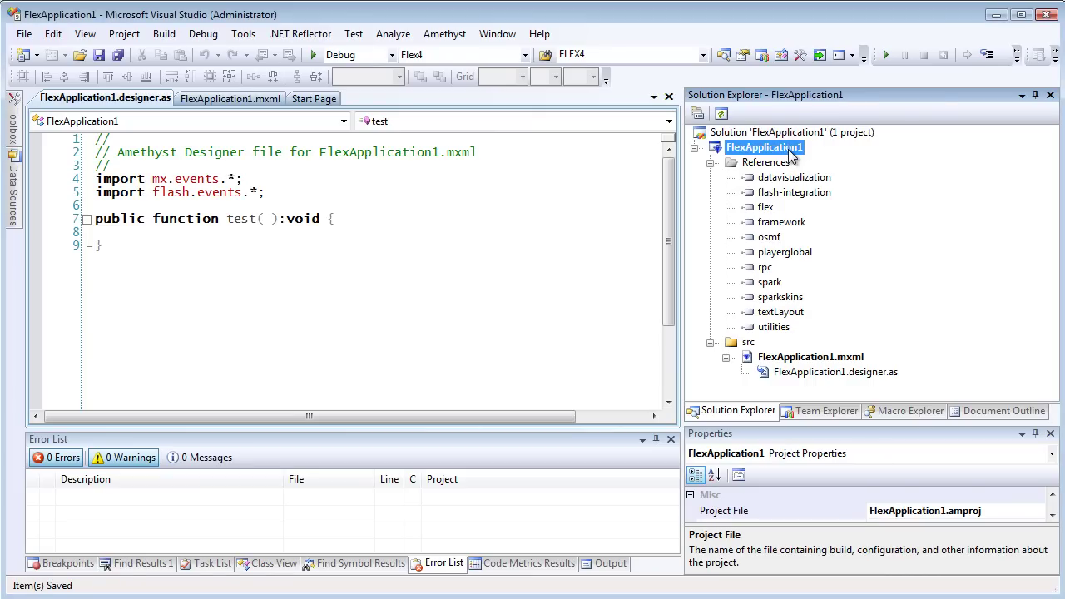
{"action": "right_click", "coordinate": [788, 152]}
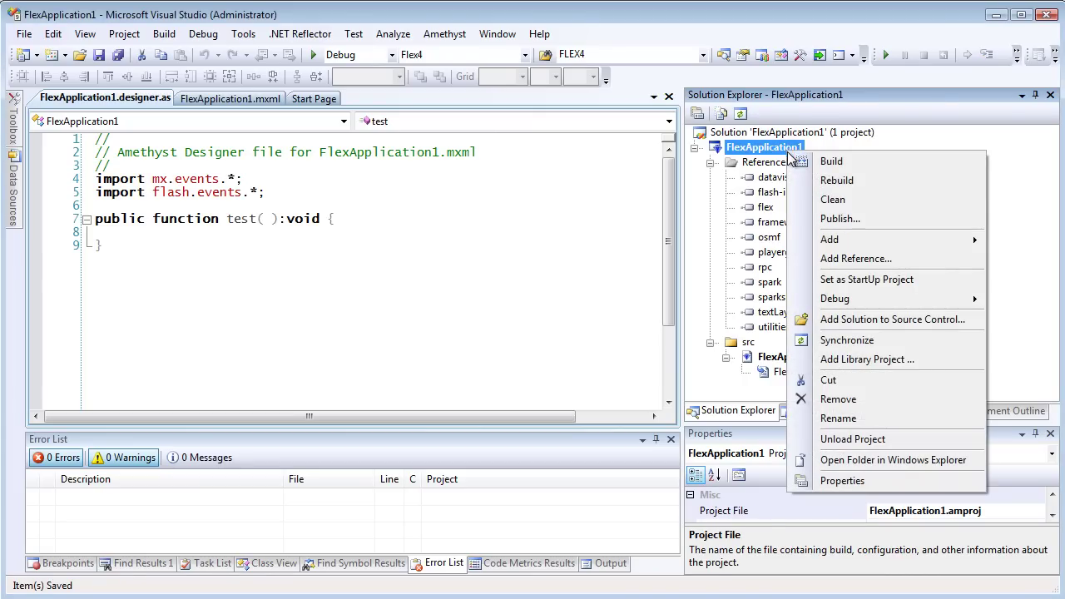
{"action": "left_click", "coordinate": [876, 359]}
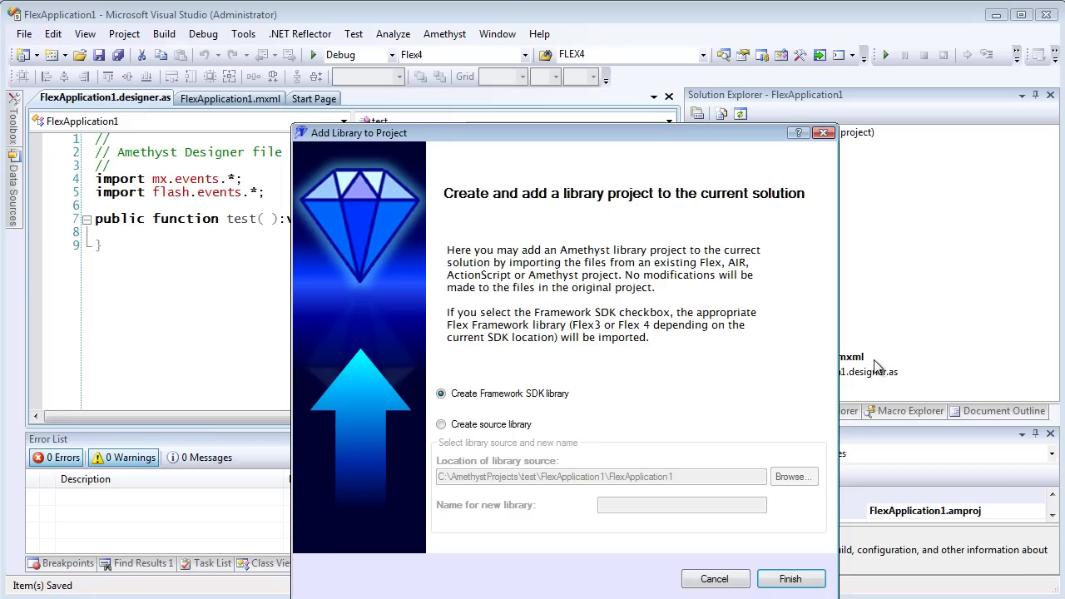
{"action": "left_click", "coordinate": [529, 426]}
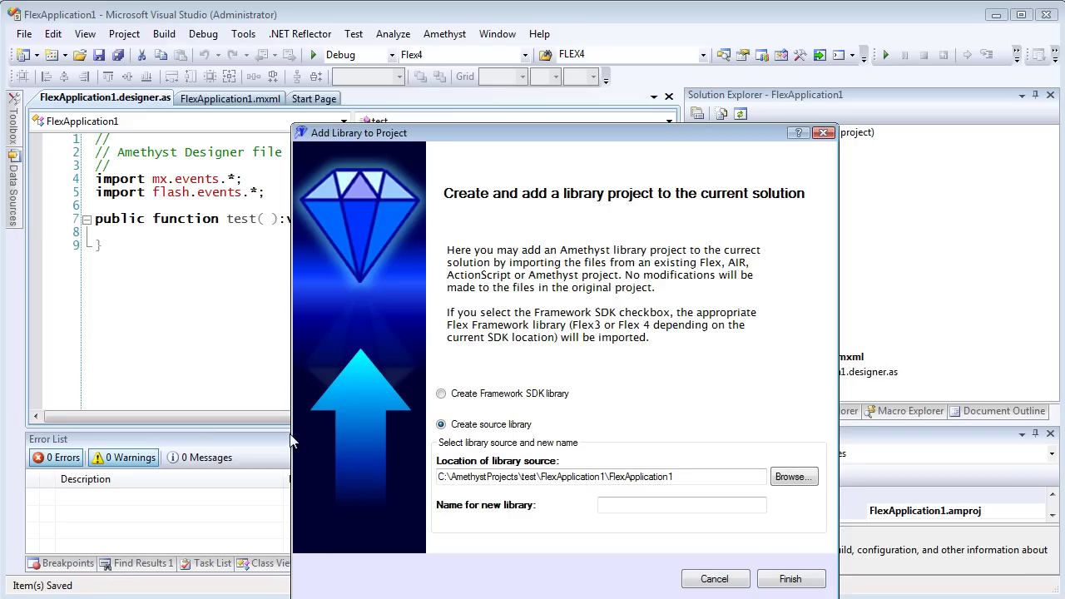
{"action": "left_click", "coordinate": [777, 480]}
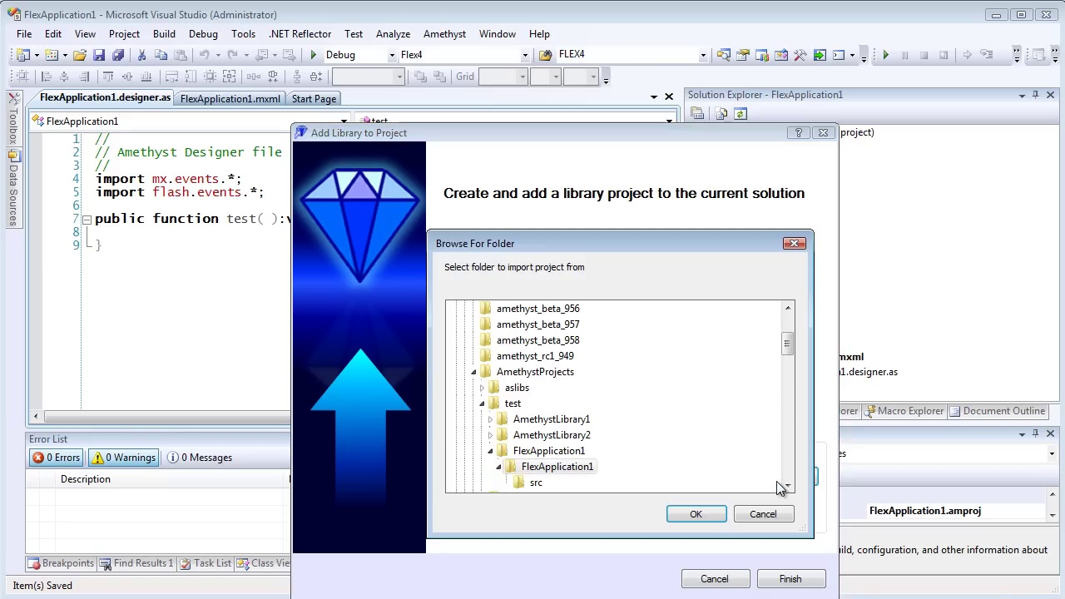
{"action": "left_click", "coordinate": [482, 389]}
{"action": "left_click", "coordinate": [499, 450]}
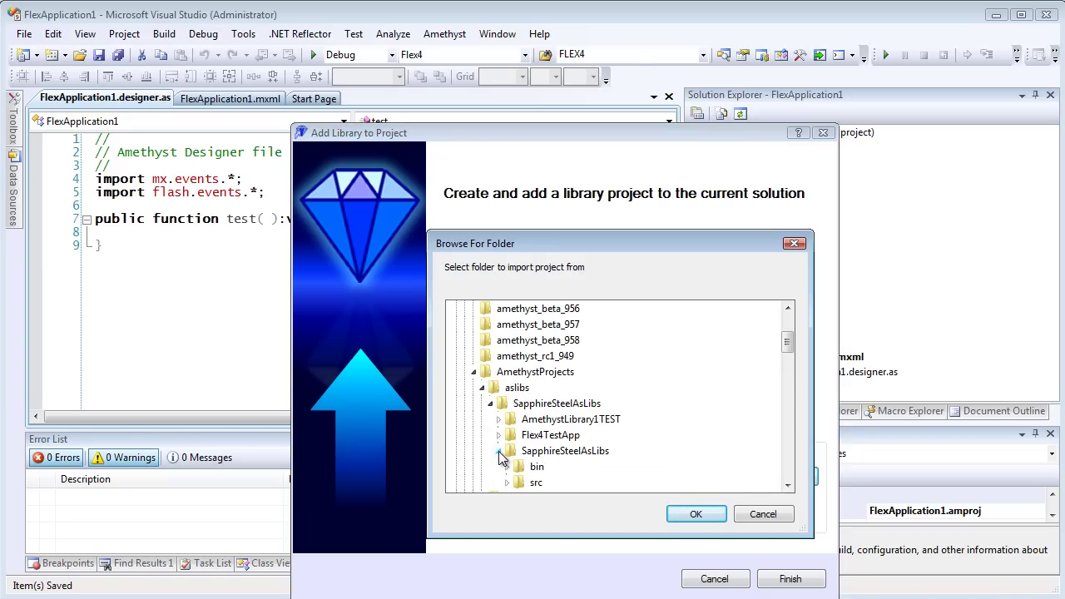
{"action": "left_click", "coordinate": [689, 514]}
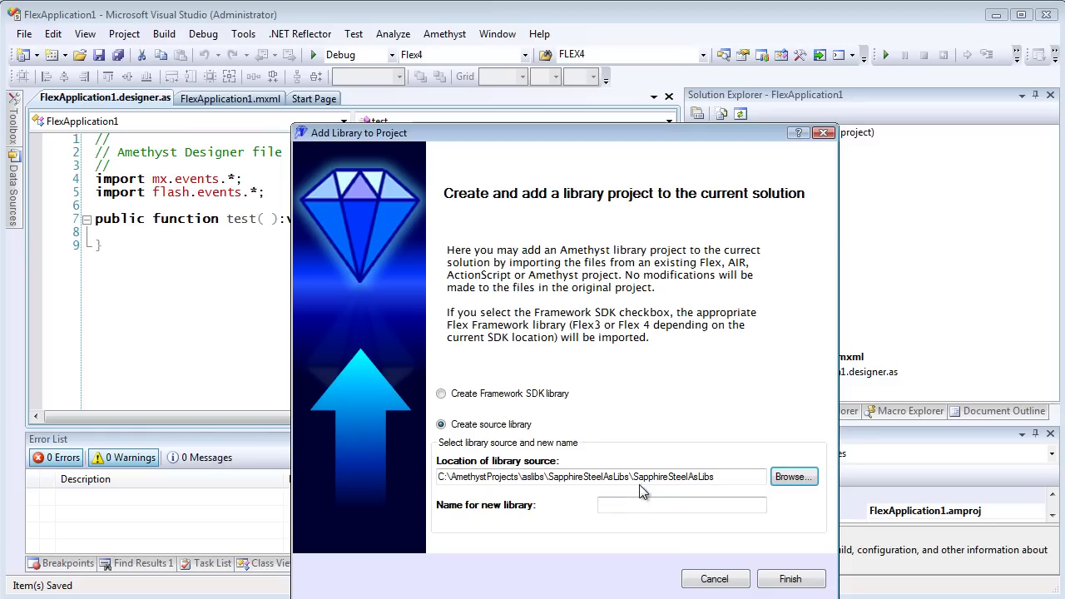
Name the library SapphireSteelAsLibs by copying the folder name, and finish the import
{"action": "left_click_drag", "start_coordinate": [634, 476], "coordinate": [711, 474]}
{"action": "key", "text": "ctrl+c"}
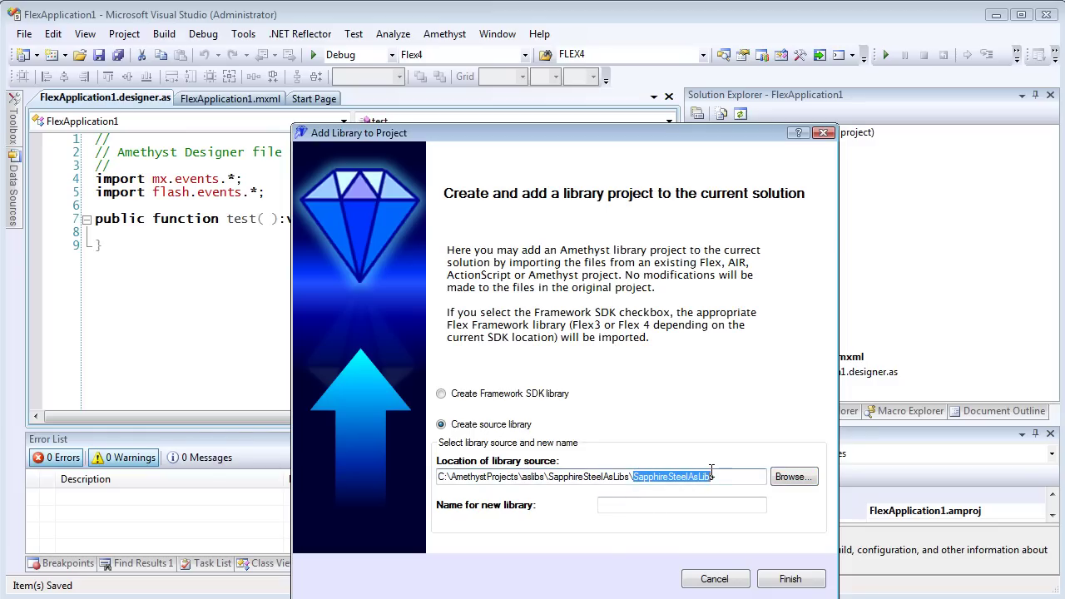
{"action": "right_click", "coordinate": [701, 473]}
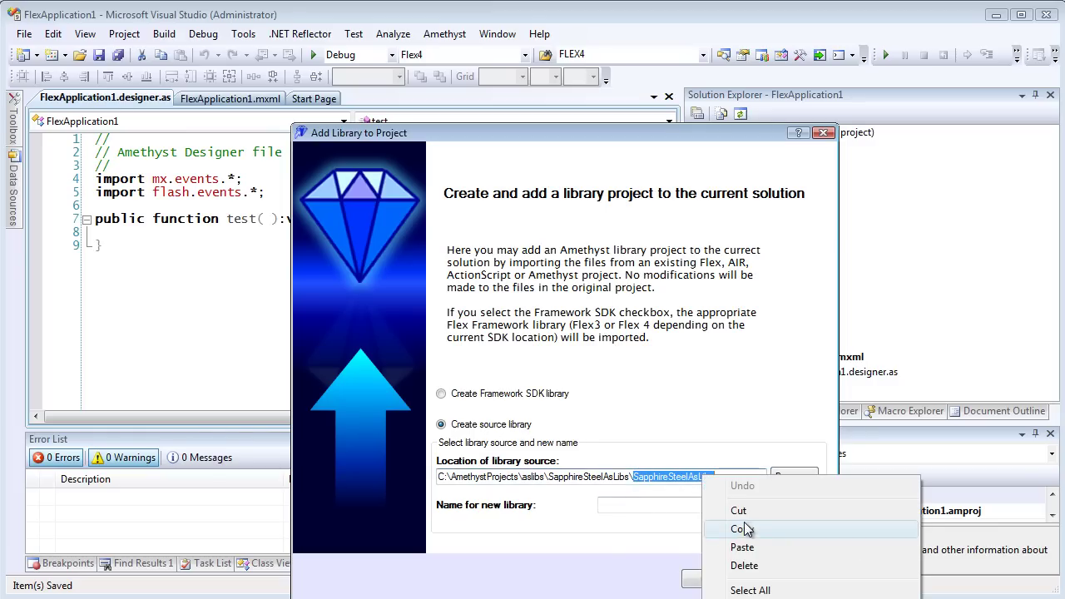
{"action": "left_click", "coordinate": [743, 526]}
{"action": "left_click", "coordinate": [681, 507]}
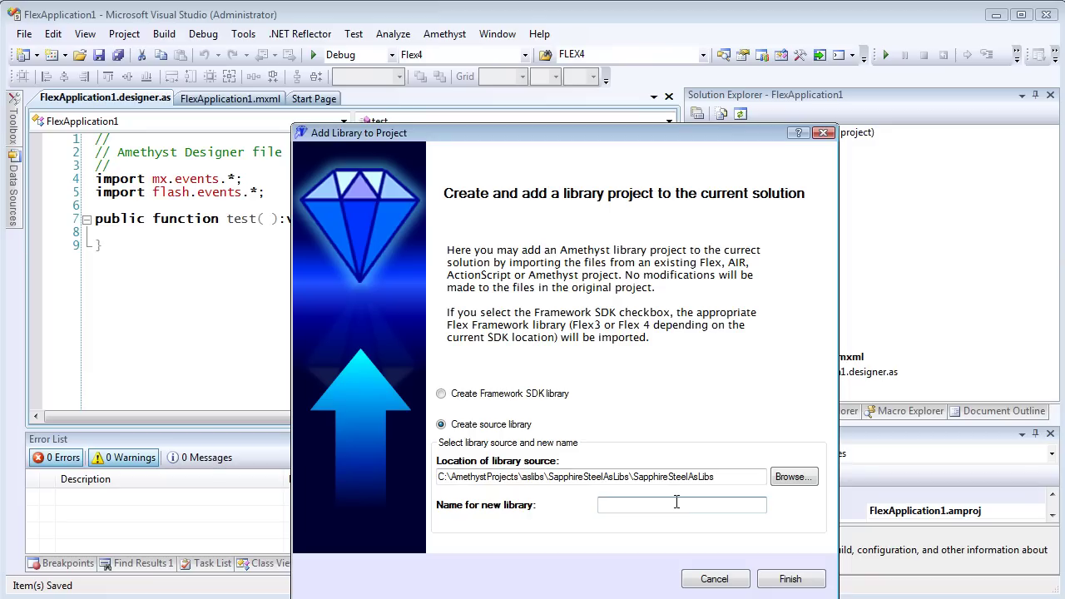
{"action": "key", "text": "ctrl+v"}
{"action": "left_click", "coordinate": [811, 580]}
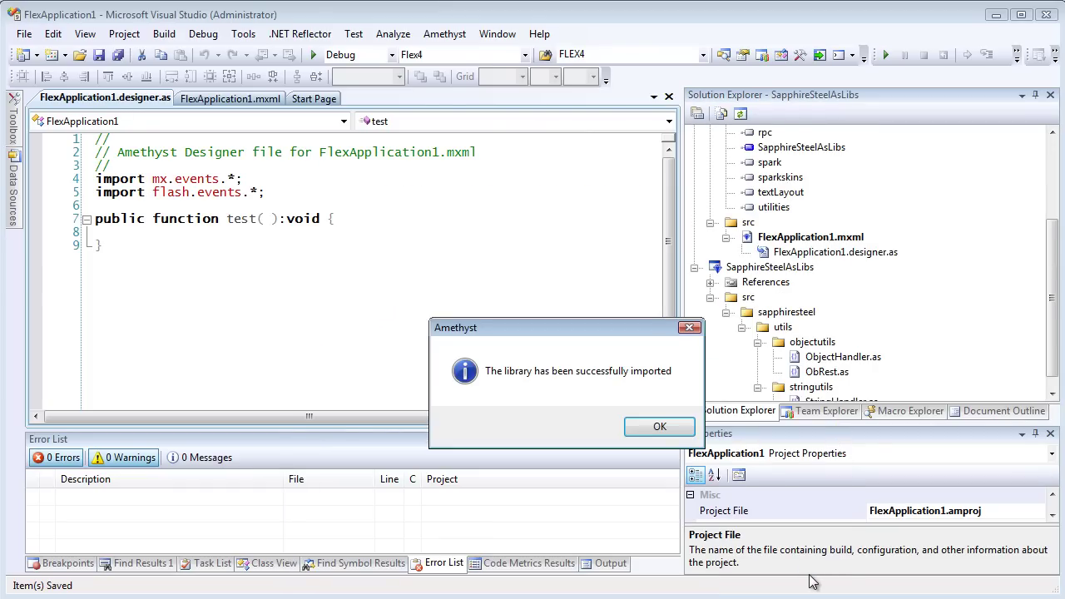
Dismiss the import message and inspect the SapphireSteelAsLibs reference and library project
{"action": "left_click", "coordinate": [663, 427]}
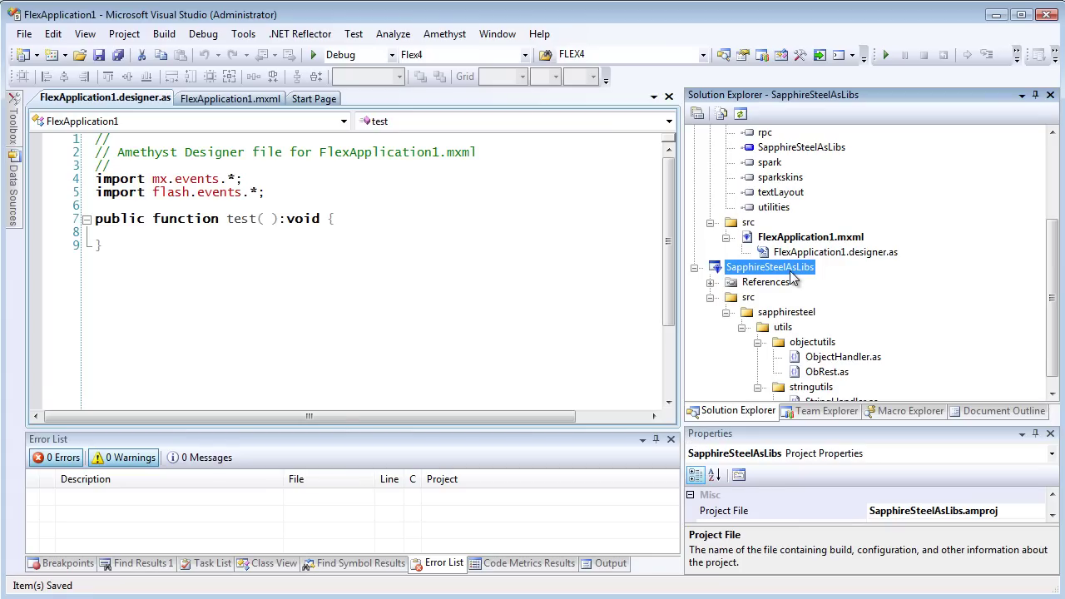
{"action": "left_click", "coordinate": [840, 150]}
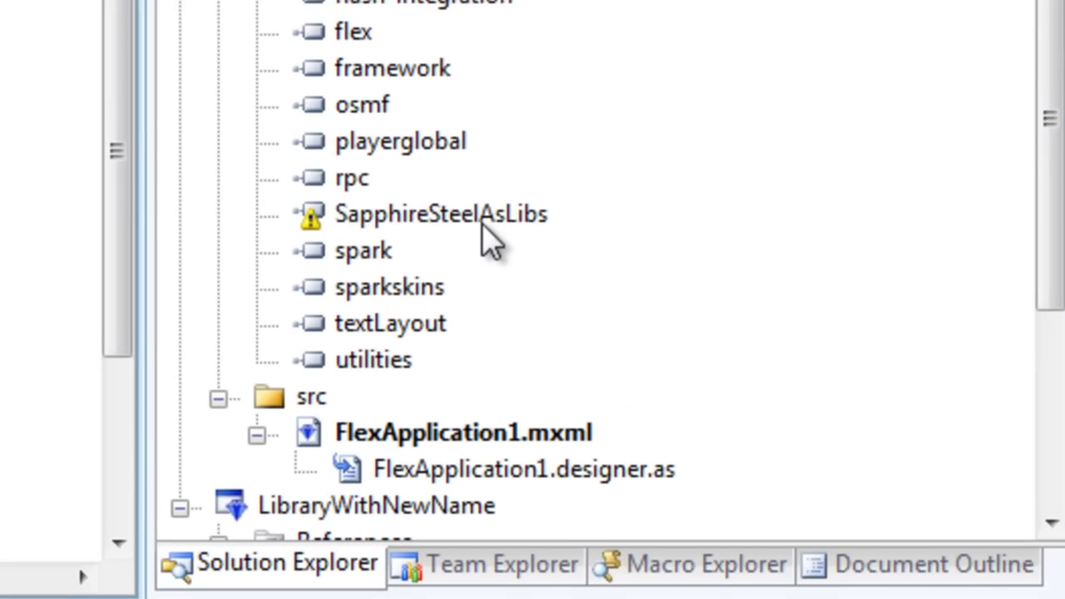
{"action": "left_click", "coordinate": [579, 235]}
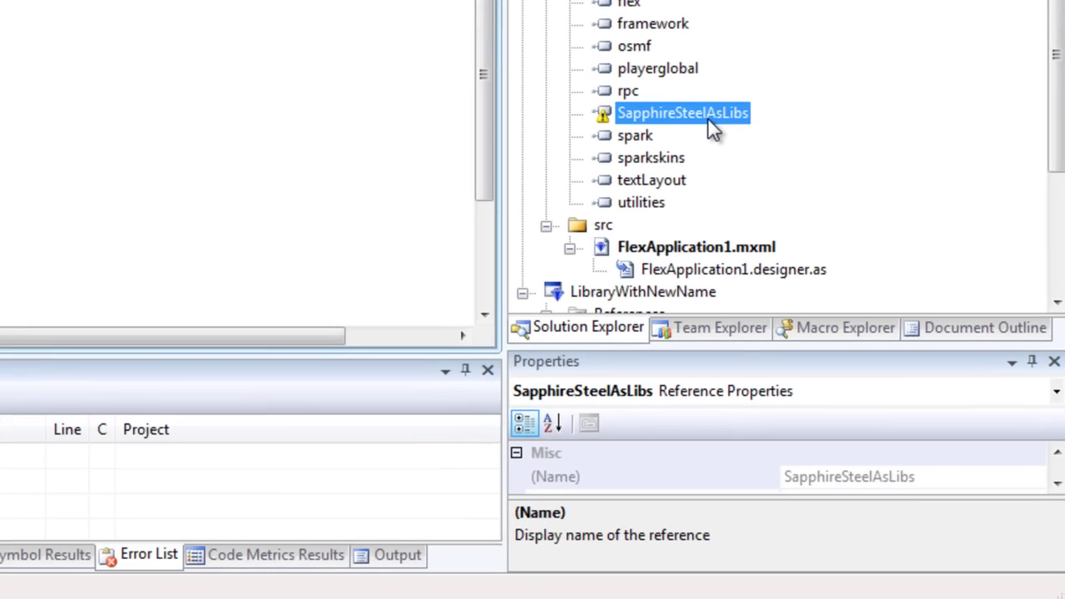
{"action": "left_click", "coordinate": [709, 289]}
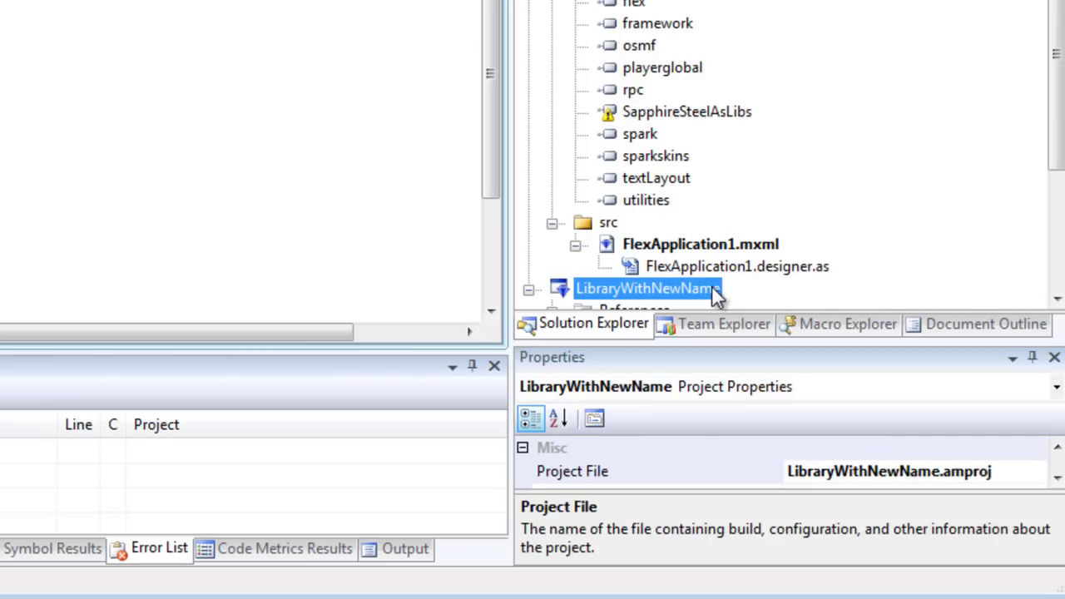
{"action": "right_click", "coordinate": [714, 293]}
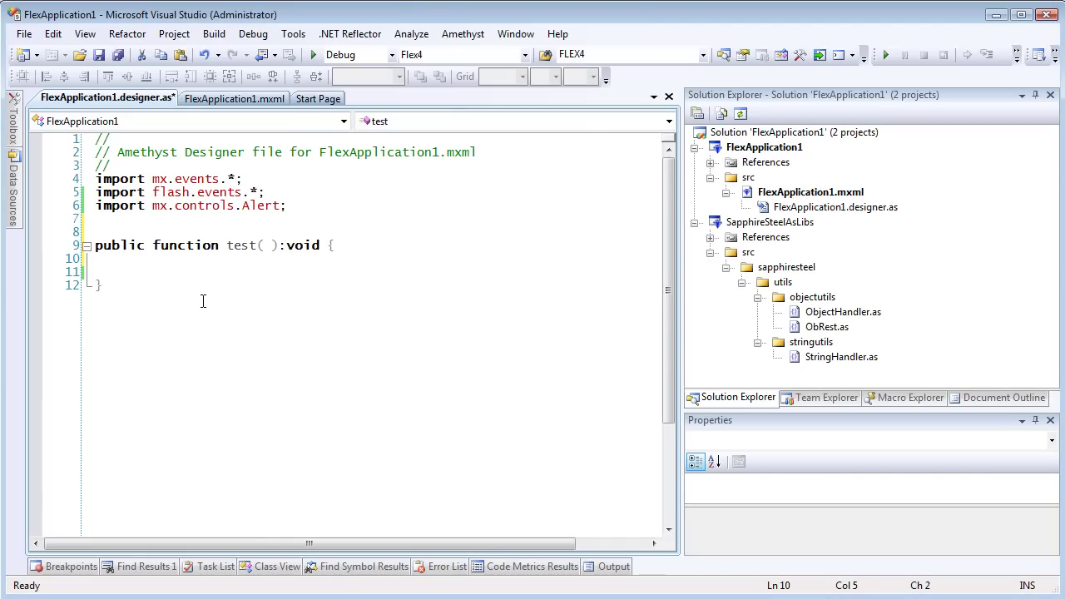
Declare var sh:StringHandler = new StringHandler(); in the test function
{"action": "type", "text": "var sh"}
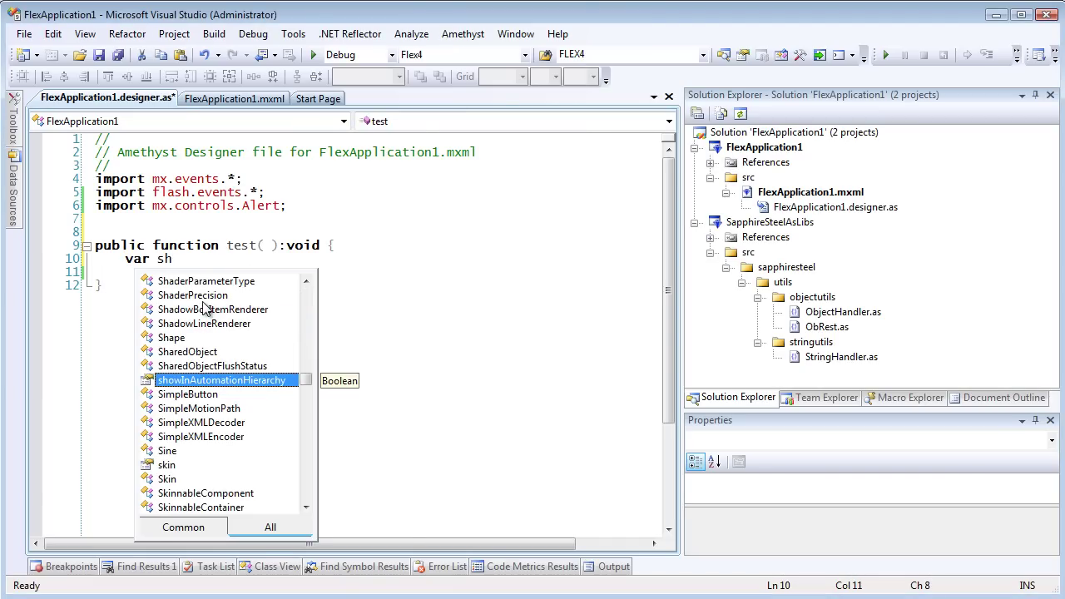
{"action": "type", "text": ":Str"}
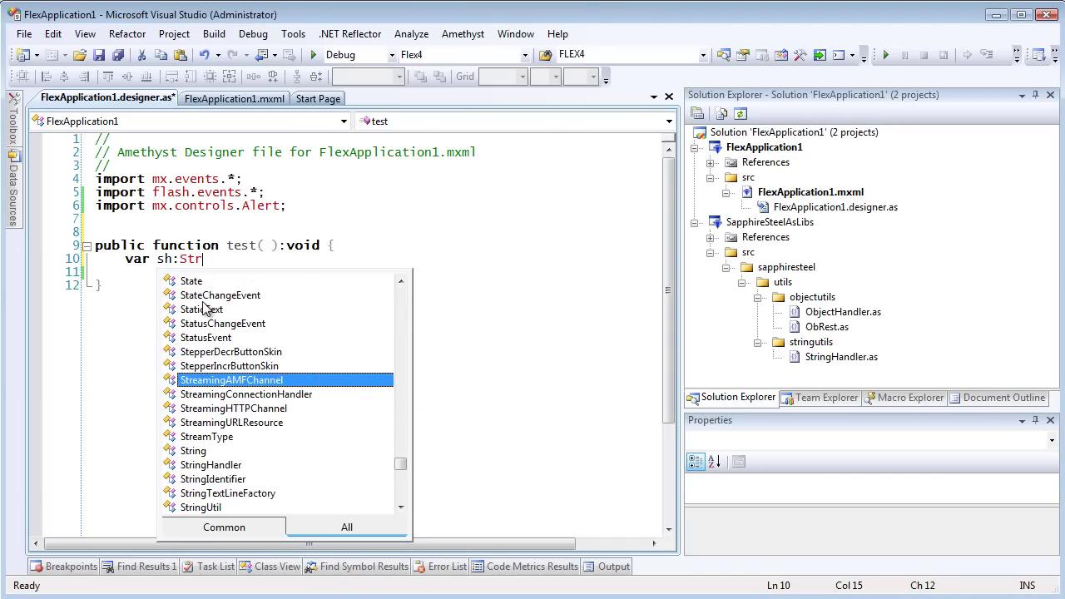
{"action": "type", "text": "ingH"}
{"action": "key", "text": "Return"}
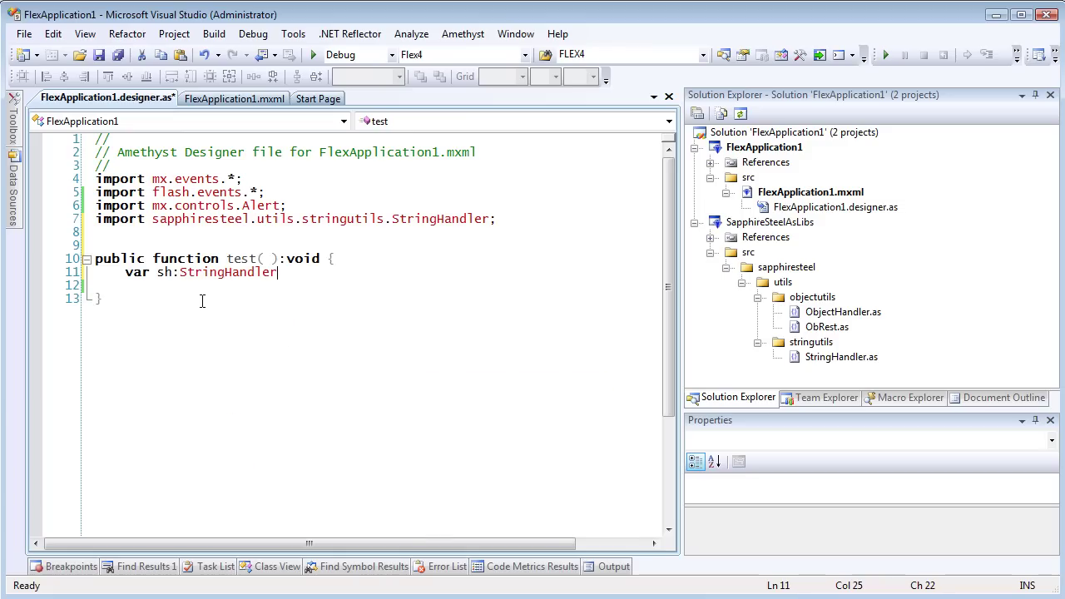
{"action": "type", "text": " = "}
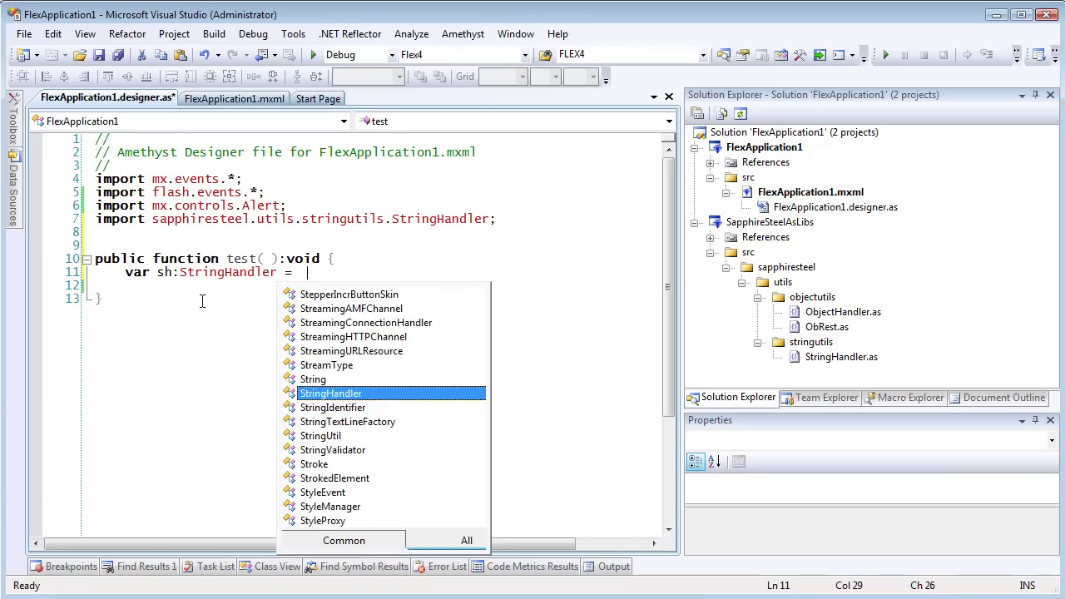
{"action": "type", "text": "new"}
{"action": "key", "text": "Return"}
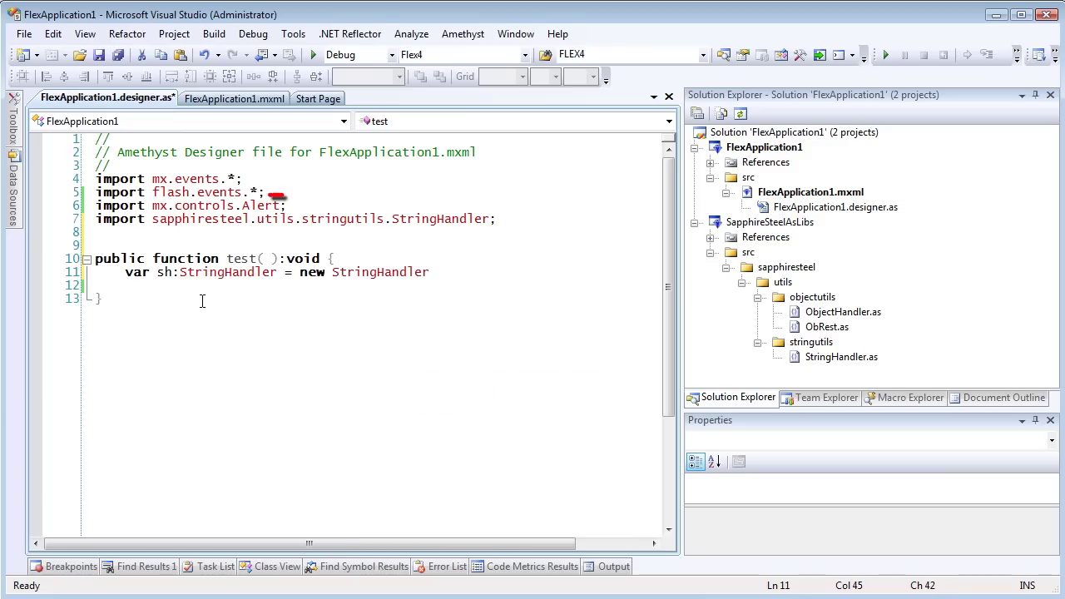
{"action": "type", "text": "( );"}
{"action": "key", "text": "Return"}
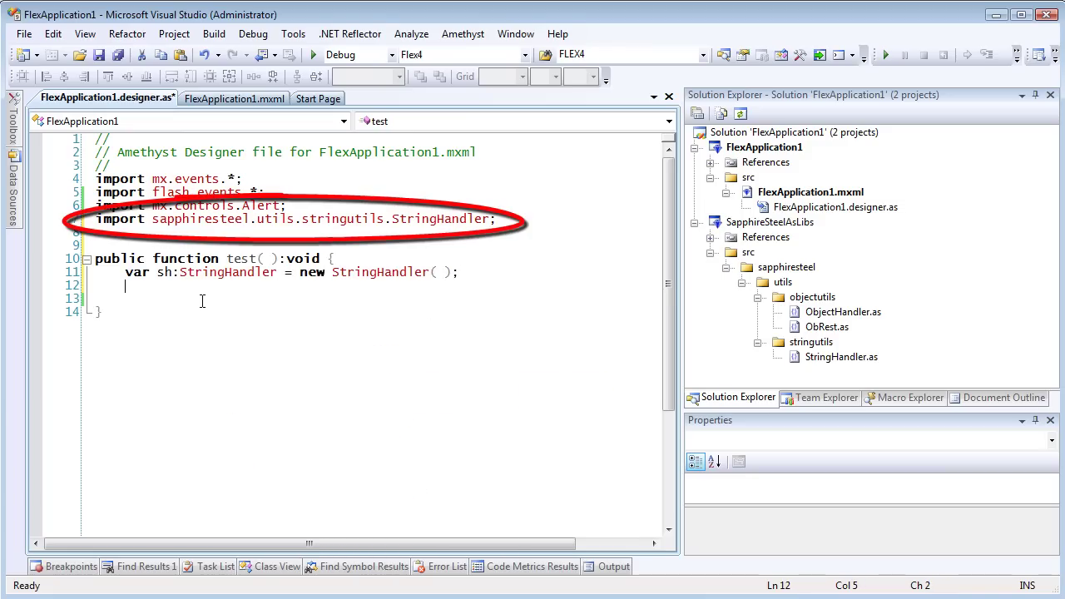
Add sh.capitalize("hello world"); using IntelliSense
{"action": "type", "text": "sh"}
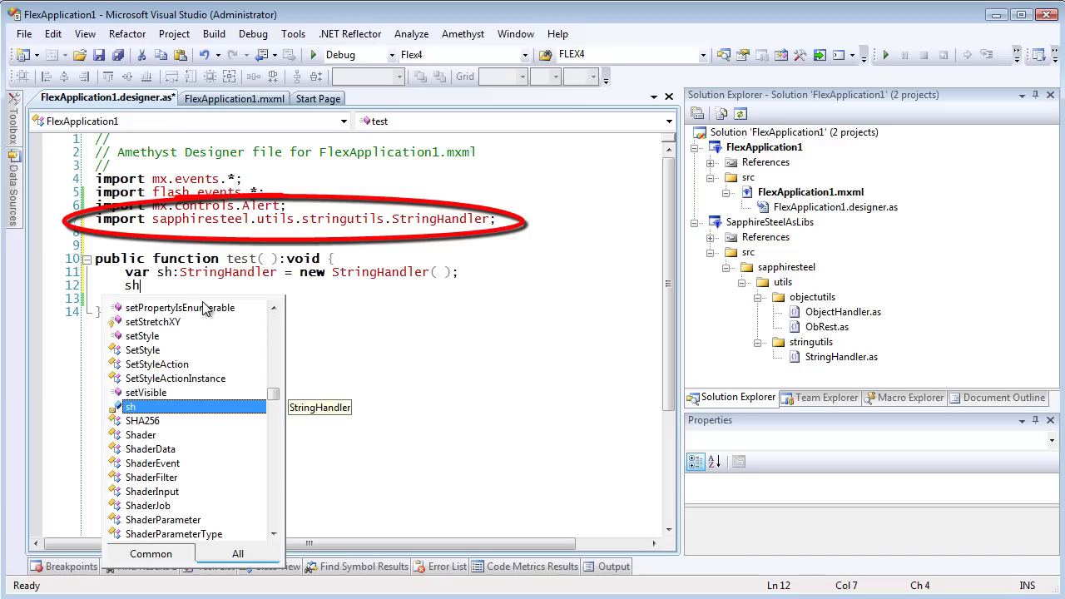
{"action": "type", "text": "."}
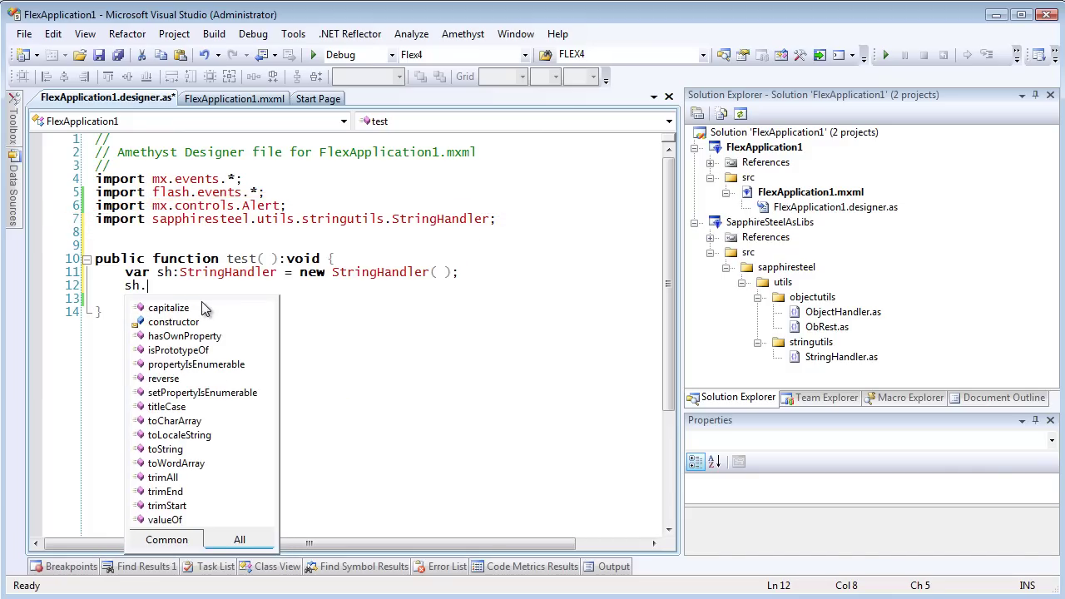
{"action": "double_click", "coordinate": [200, 308]}
{"action": "type", "text": "( "}
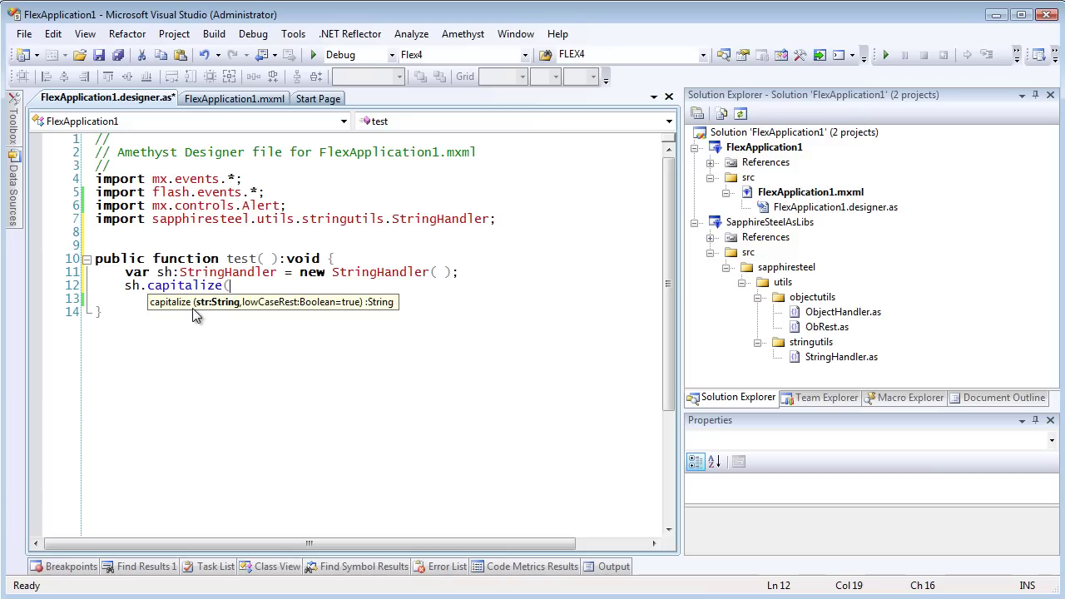
{"action": "type", "text": "\"hello "}
{"action": "type", "text": "worl"}
{"action": "type", "text": "d\" );"}
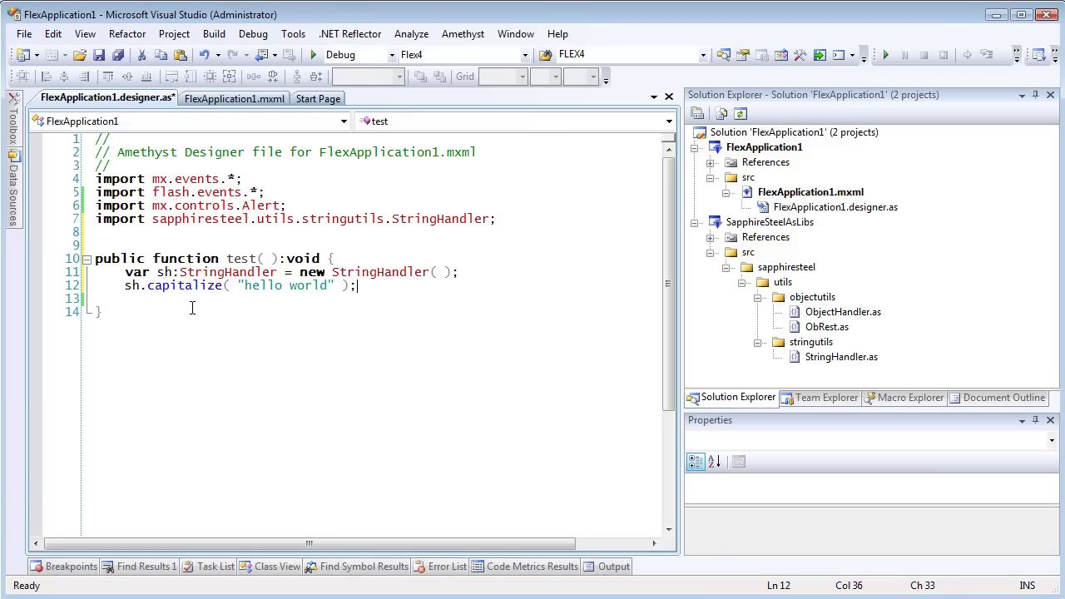
Go to the definition of capitalize
{"action": "double_click", "coordinate": [185, 287]}
{"action": "right_click", "coordinate": [186, 289]}
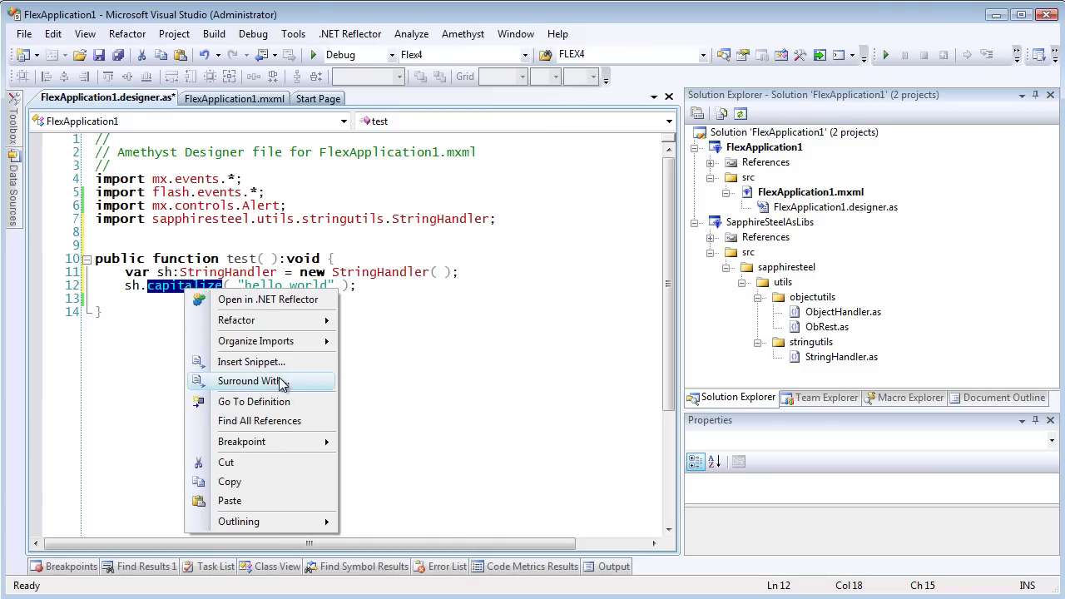
{"action": "left_click", "coordinate": [295, 401]}
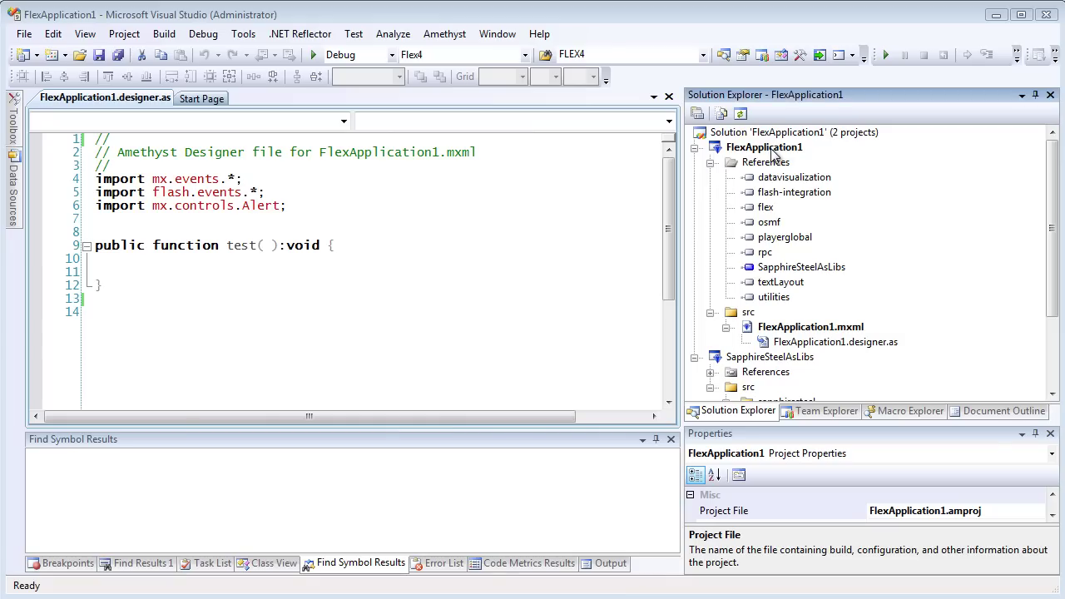
Add the Flex Framework SDK library project to FlexApplication1 and dismiss the success message
{"action": "left_click", "coordinate": [772, 152]}
{"action": "right_click", "coordinate": [772, 152]}
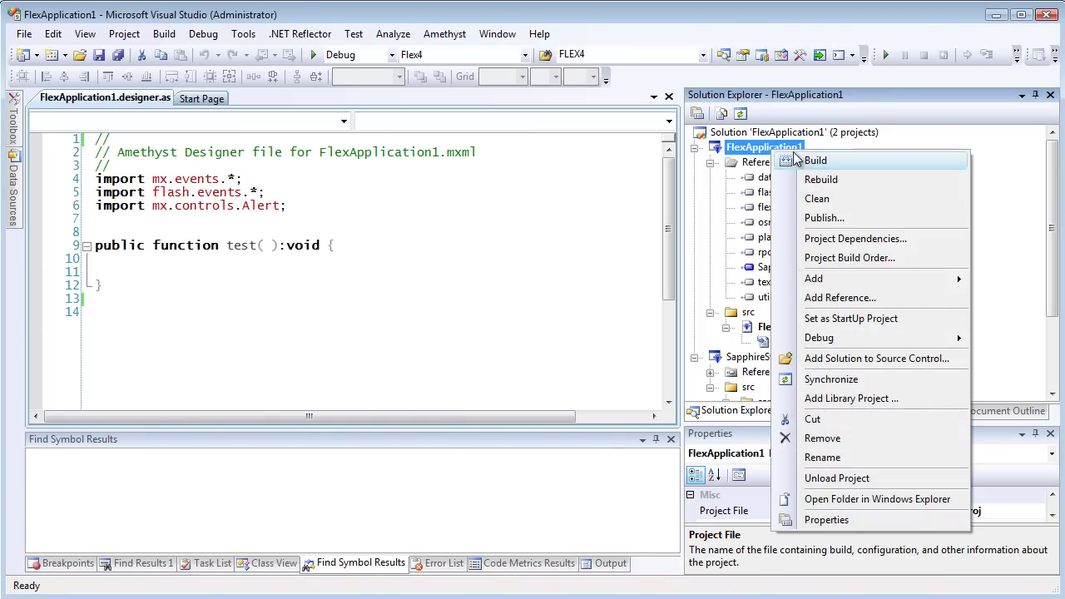
{"action": "left_click", "coordinate": [918, 397]}
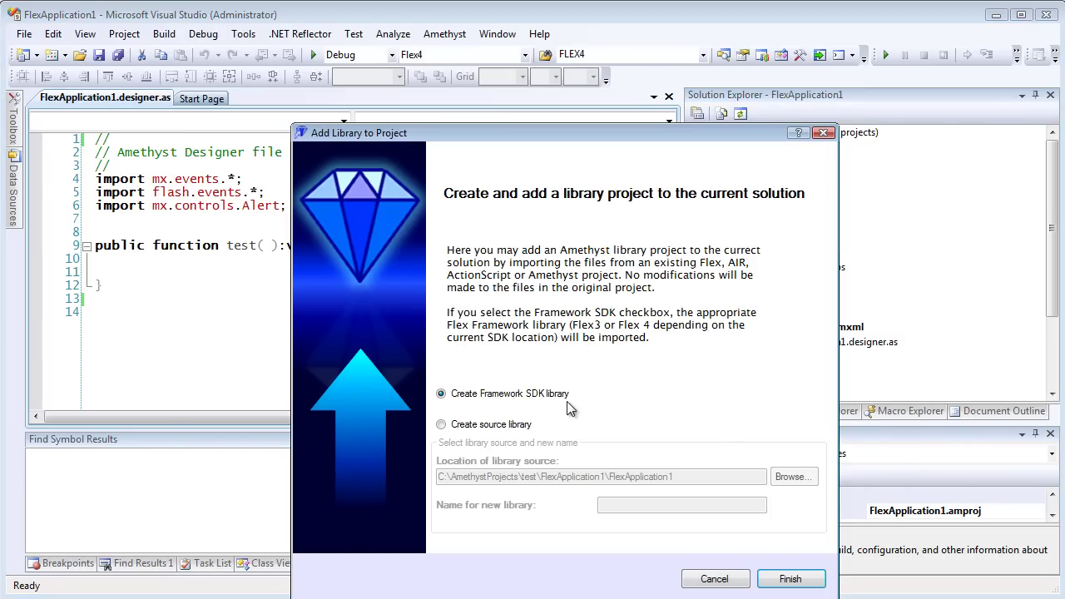
{"action": "left_click", "coordinate": [791, 579]}
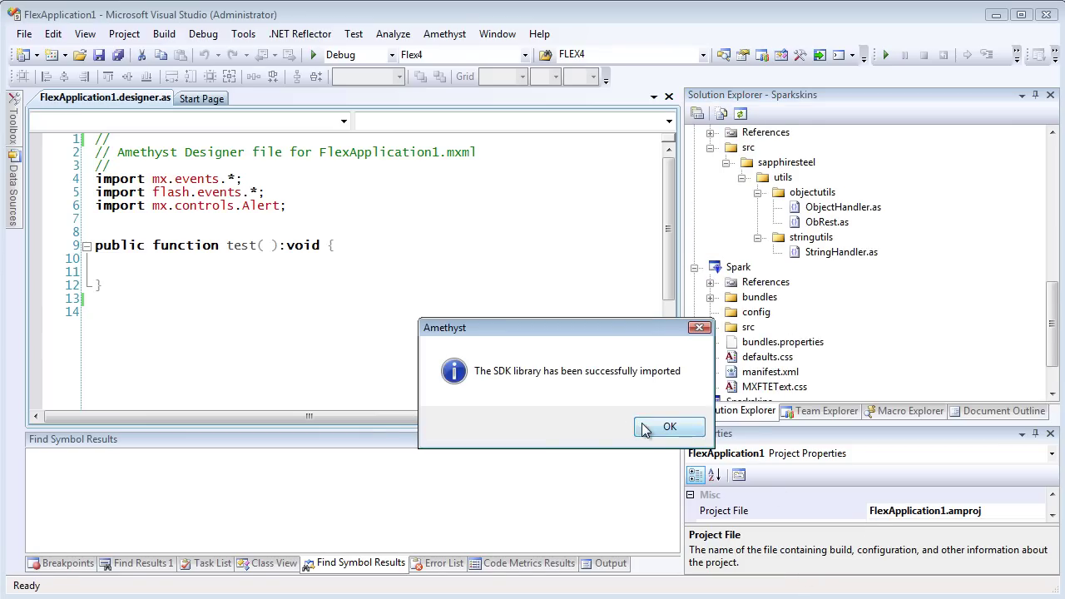
{"action": "left_click", "coordinate": [642, 426]}
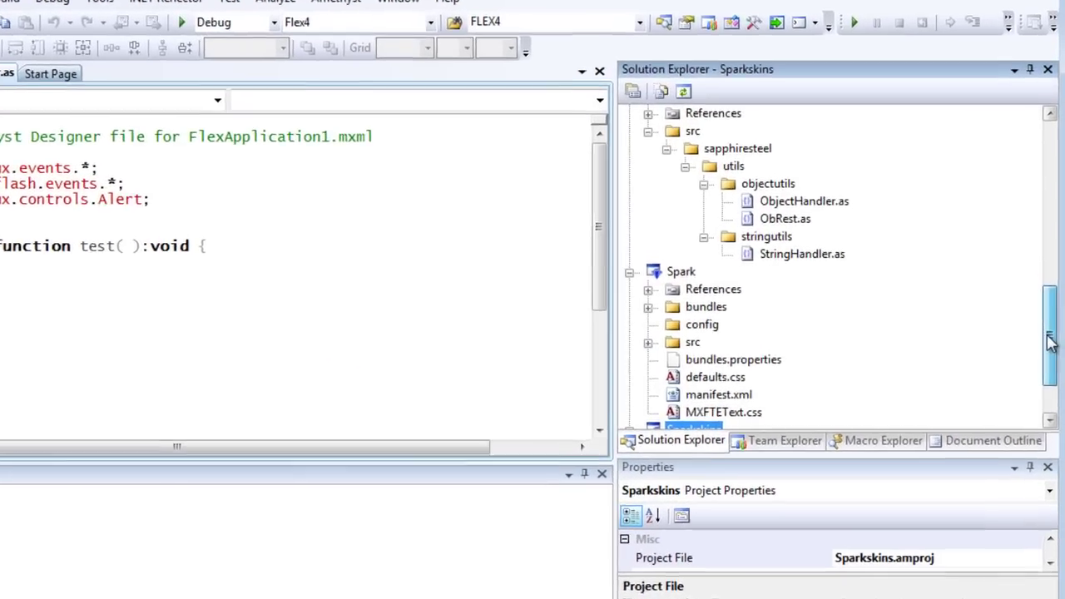
Check FlexApplication1's new framework, spark and sparkskins references
{"action": "left_click_drag", "start_coordinate": [1050, 328], "coordinate": [1025, 255]}
{"action": "scroll", "coordinate": [1007, 261], "scroll_direction": "up", "scroll_amount": 2}
{"action": "scroll", "coordinate": [990, 241], "scroll_direction": "up", "scroll_amount": 3}
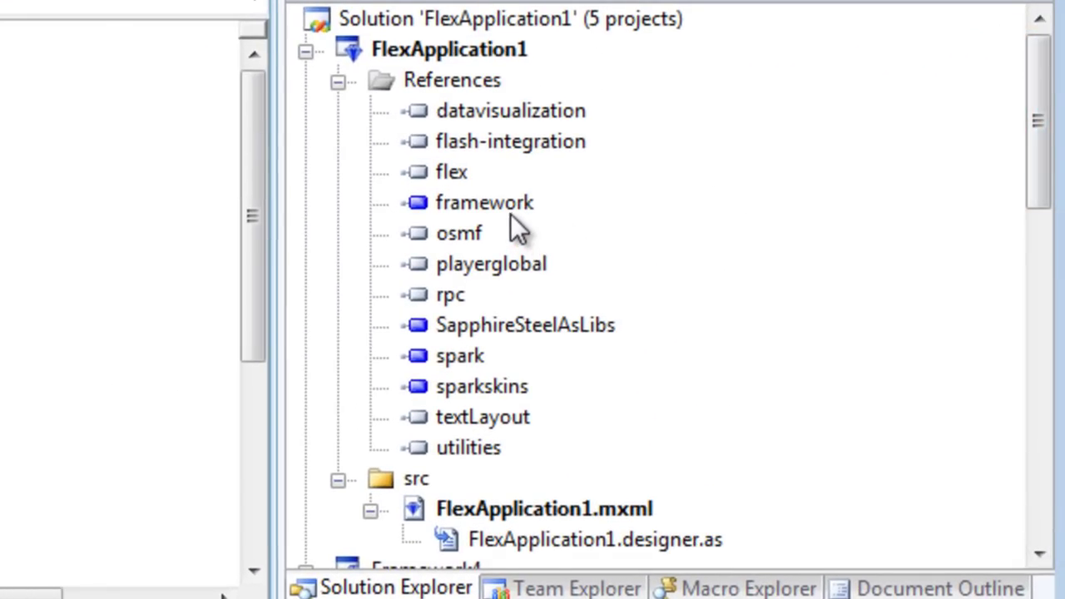
{"action": "left_click", "coordinate": [512, 218]}
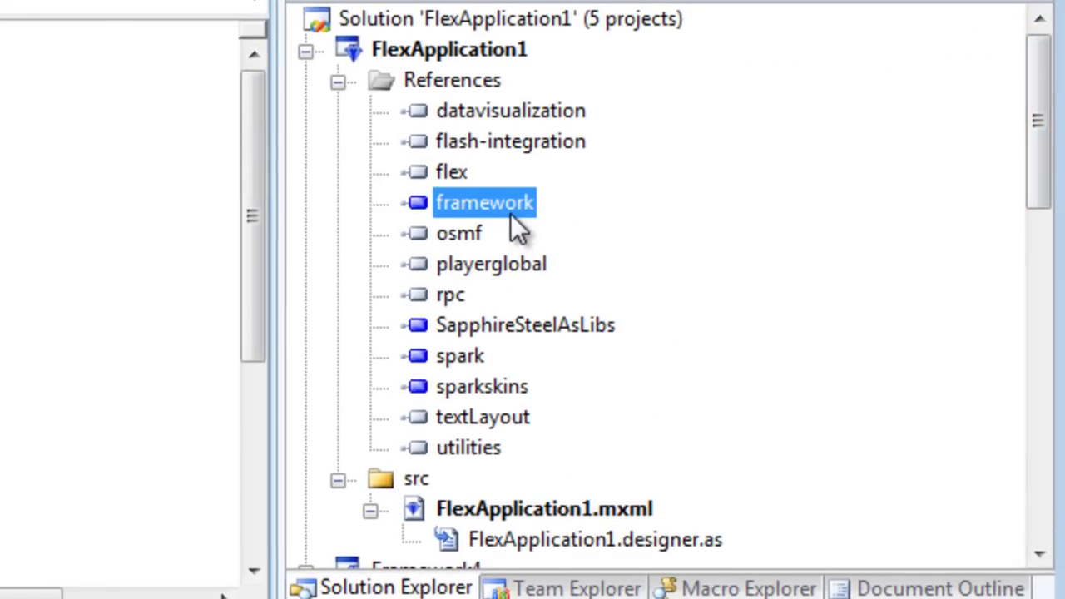
{"action": "left_click", "coordinate": [477, 358]}
{"action": "left_click", "coordinate": [508, 392]}
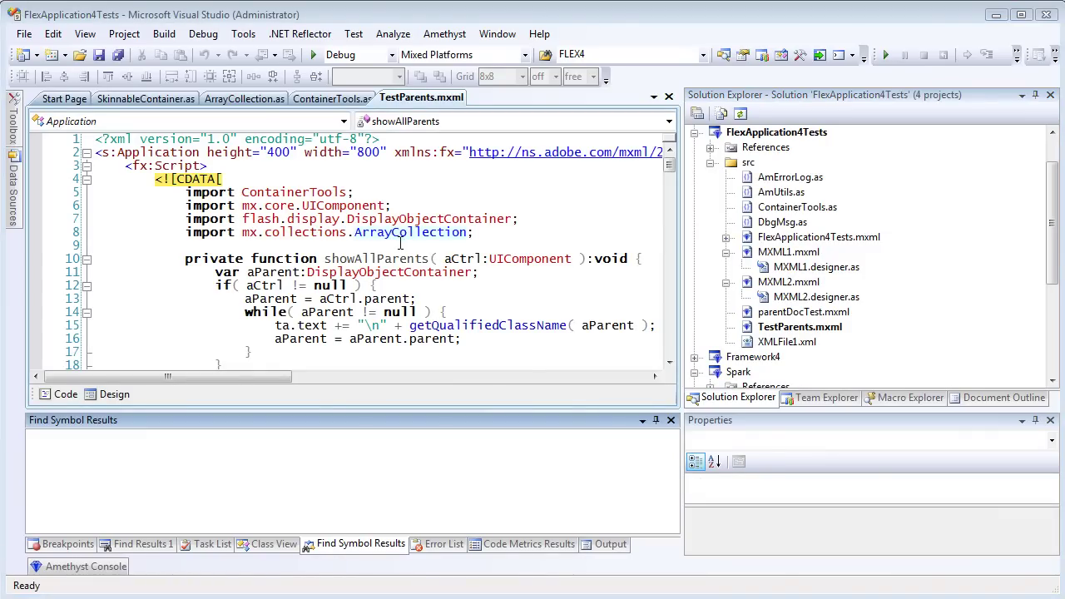
Find all references to ArrayCollection, listing 55 matches
{"action": "double_click", "coordinate": [404, 234]}
{"action": "right_click", "coordinate": [404, 236]}
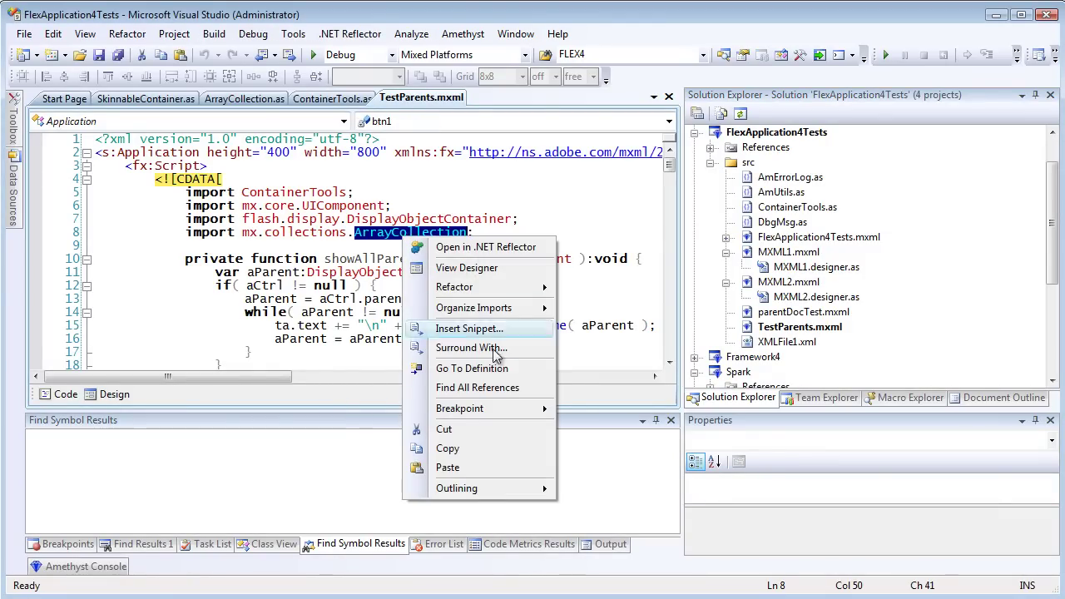
{"action": "left_click", "coordinate": [503, 388]}
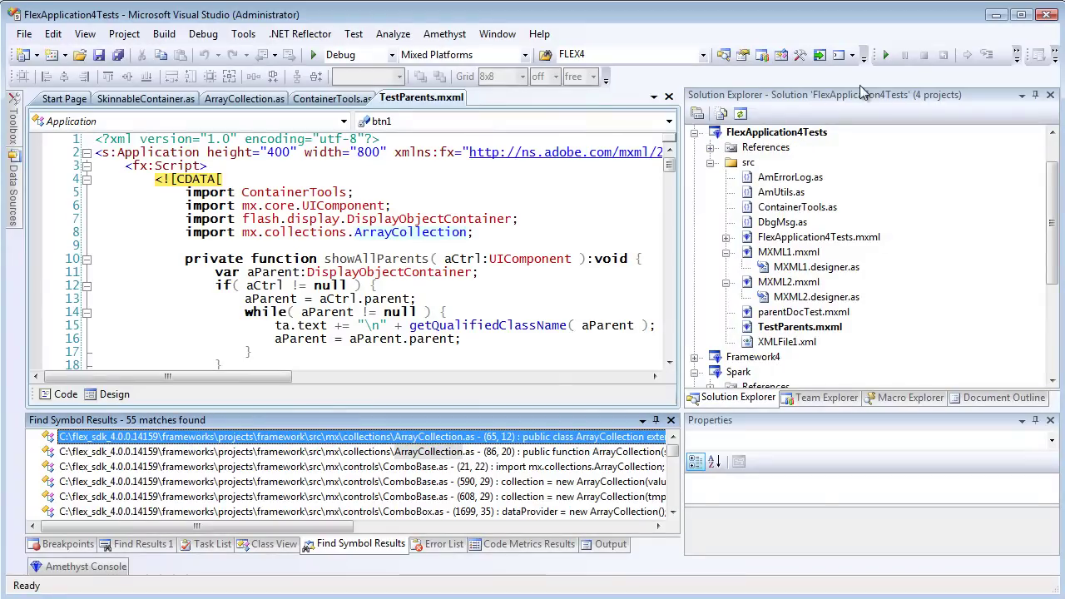
Debug the app and trigger Show Parents to hit the SkinnableContainer.as line 694 breakpoint
{"action": "left_click", "coordinate": [883, 56]}
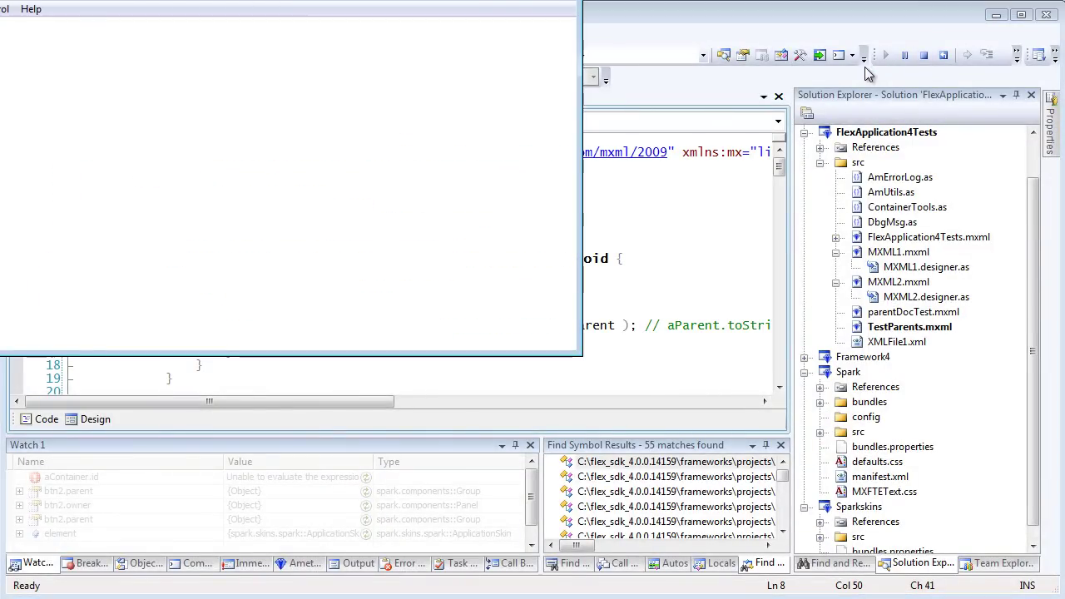
{"action": "left_click_drag", "start_coordinate": [401, 2], "coordinate": [588, 133]}
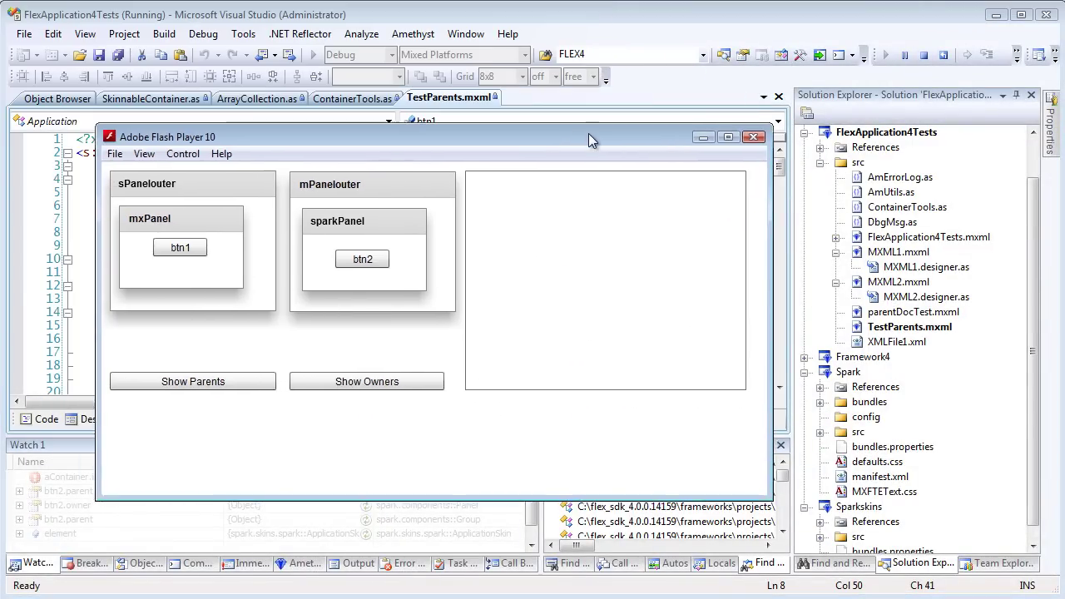
{"action": "left_click", "coordinate": [256, 386]}
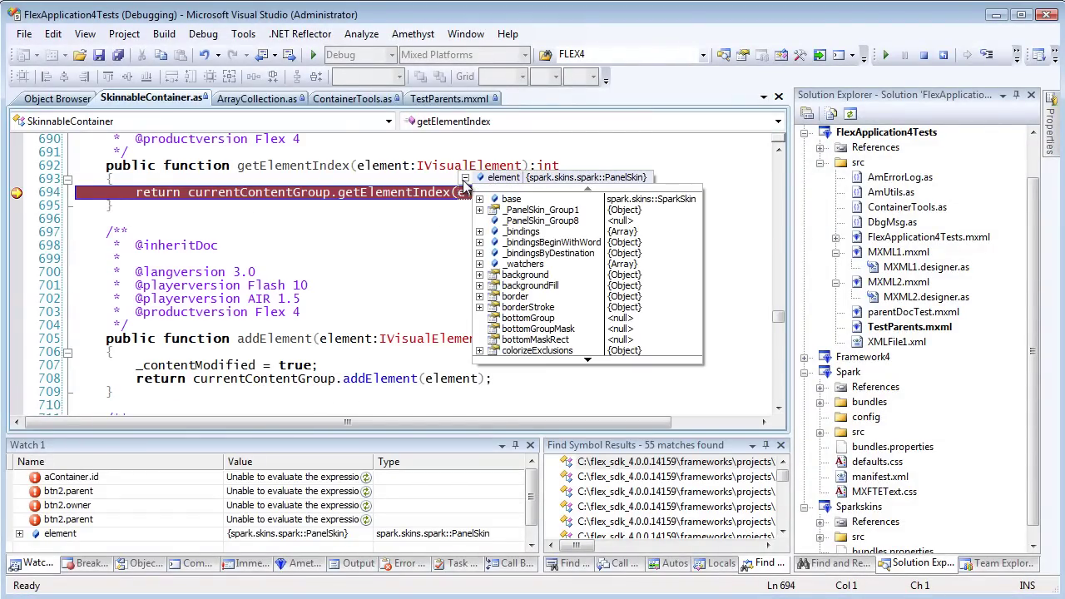
In Watch 1, drill from element through base into resourceManager and its static members
{"action": "left_click", "coordinate": [532, 505]}
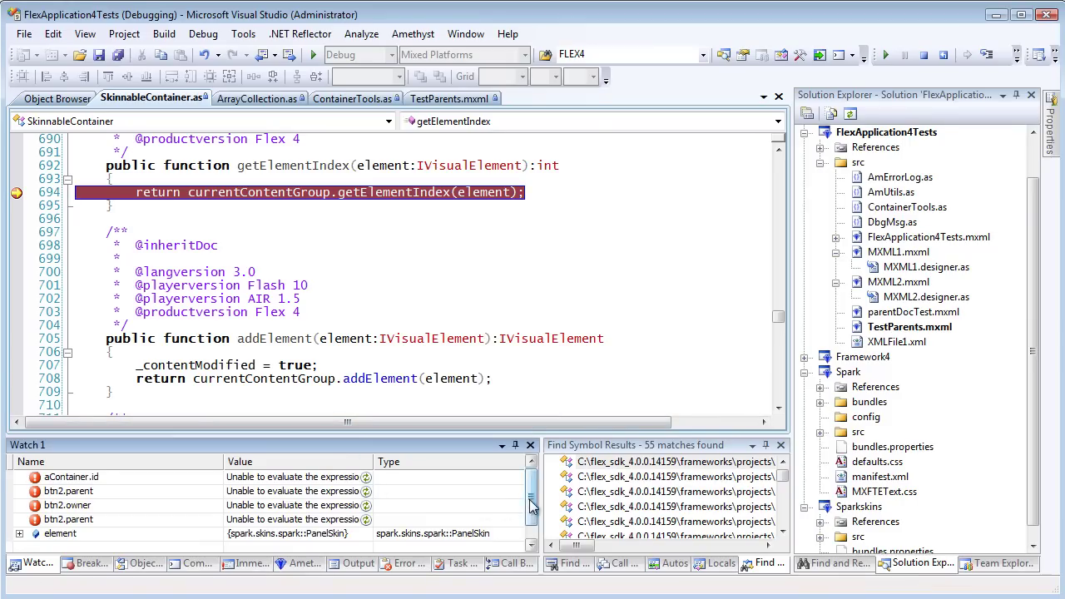
{"action": "left_click", "coordinate": [20, 532]}
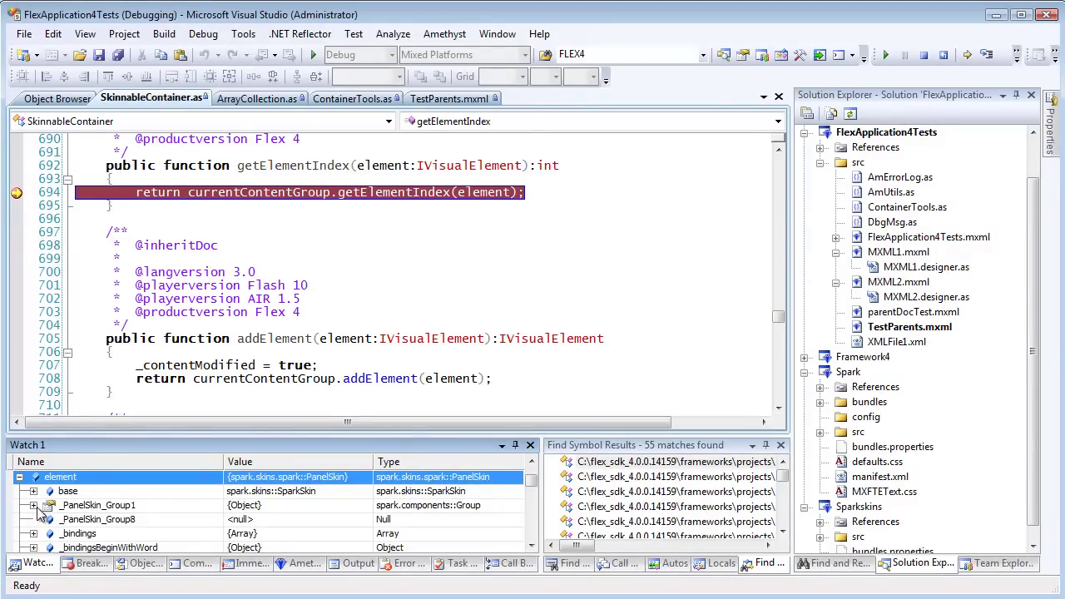
{"action": "left_click", "coordinate": [34, 492]}
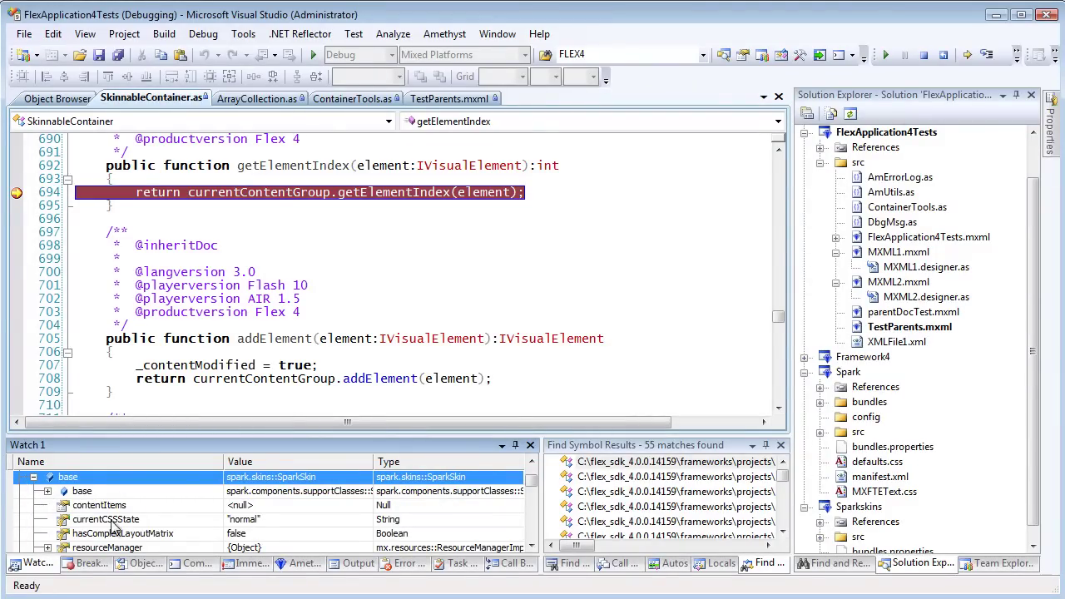
{"action": "scroll", "coordinate": [112, 529], "scroll_direction": "down", "scroll_amount": 1}
{"action": "left_click", "coordinate": [48, 505]}
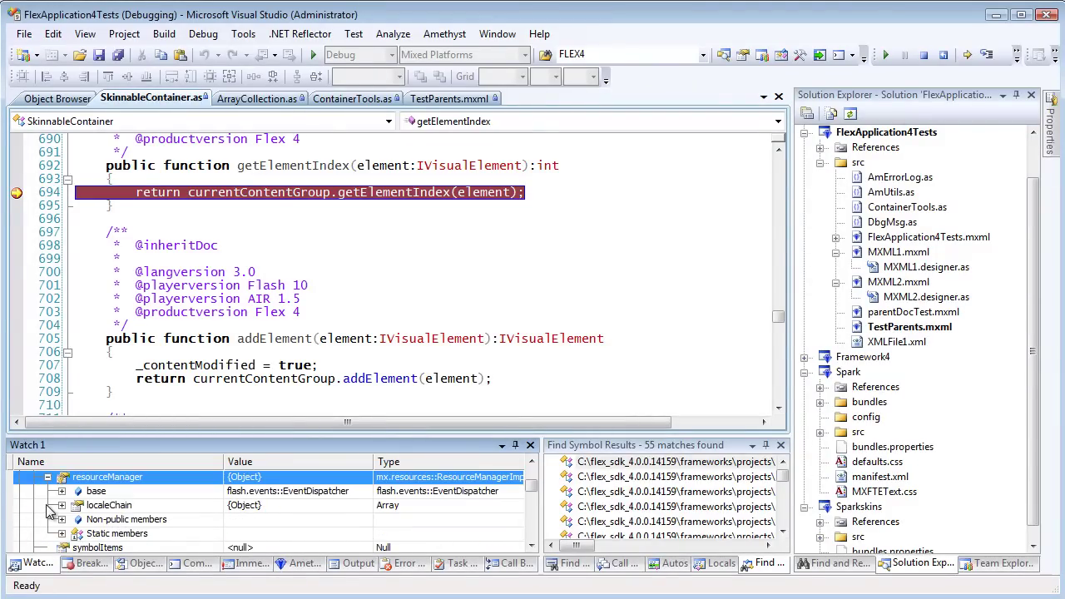
{"action": "left_click", "coordinate": [70, 507]}
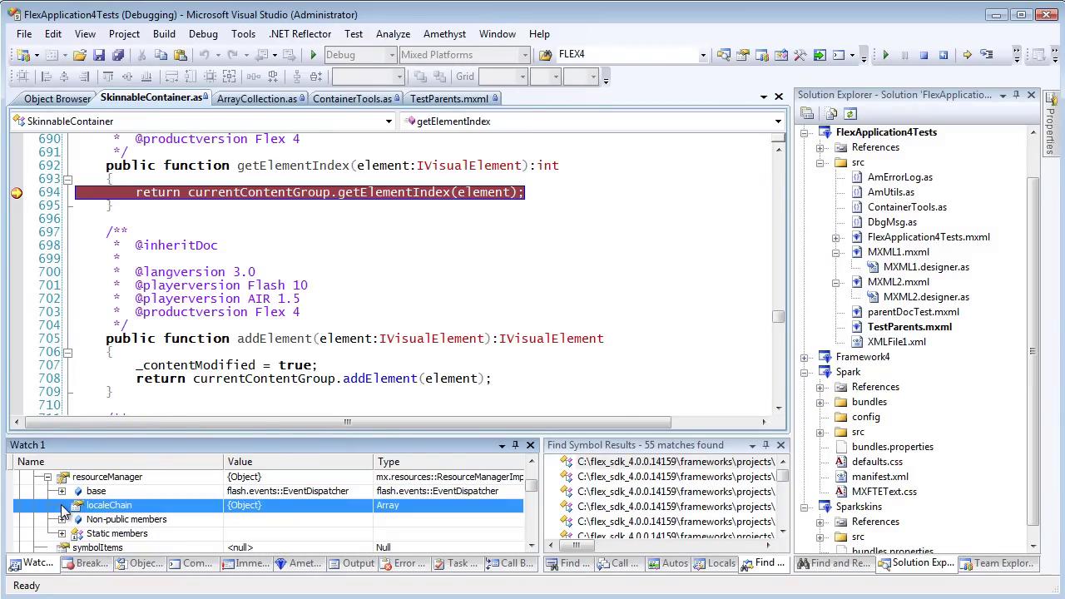
{"action": "left_click", "coordinate": [86, 519]}
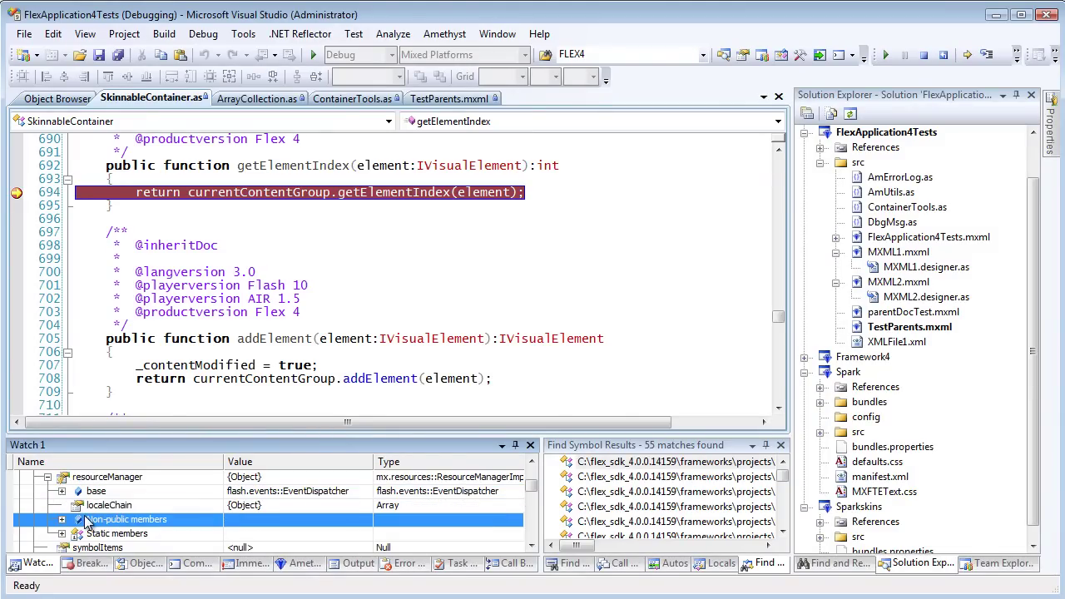
{"action": "left_click", "coordinate": [61, 534]}
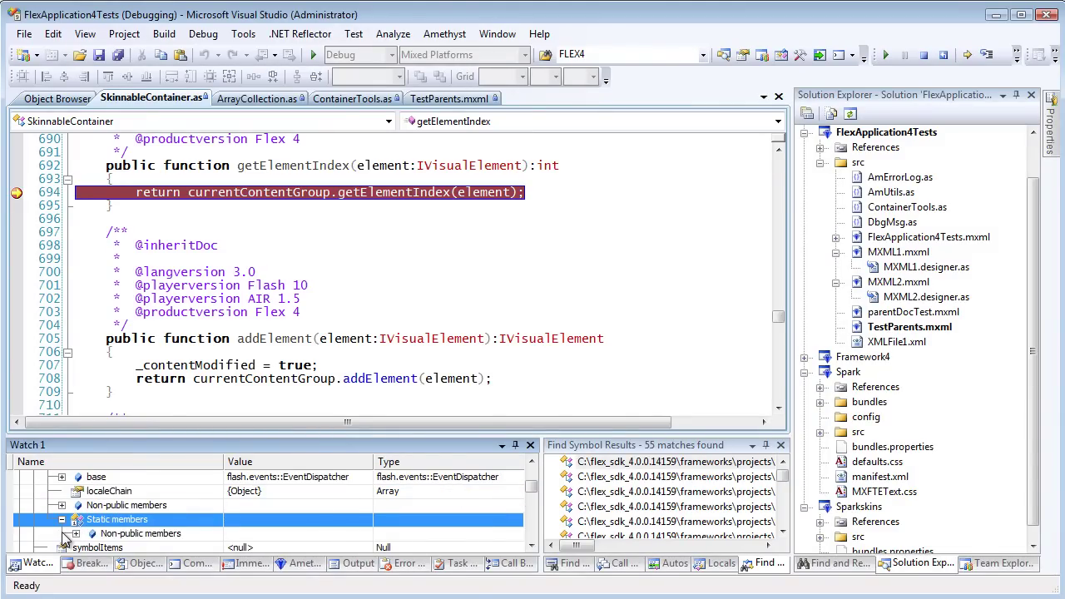
Expand _PanelSkin_Group1 and its base to inspect its properties
{"action": "left_click_drag", "start_coordinate": [533, 489], "coordinate": [532, 505]}
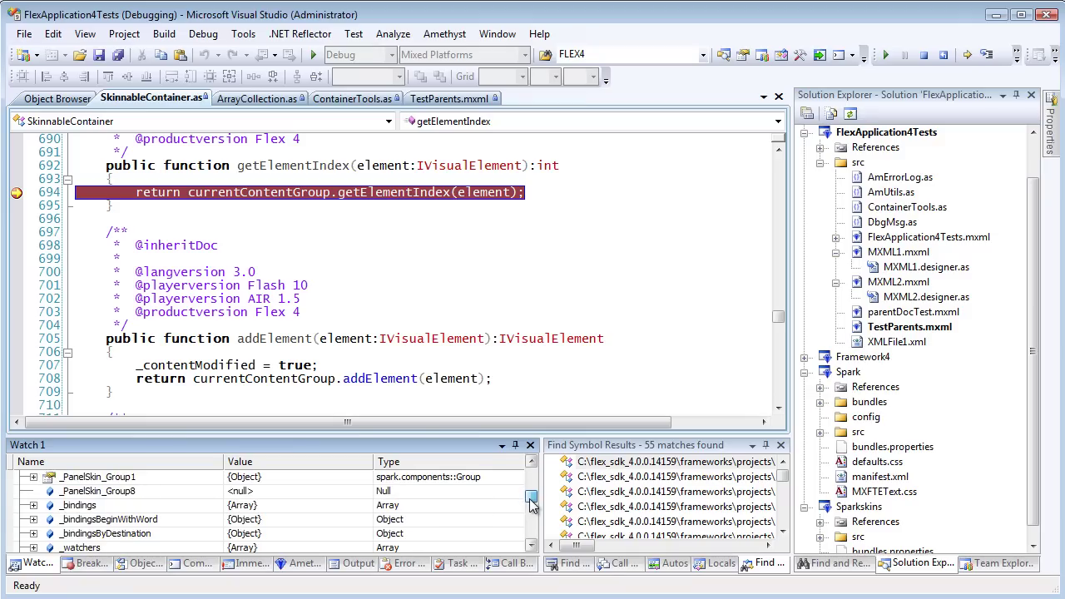
{"action": "left_click", "coordinate": [34, 478]}
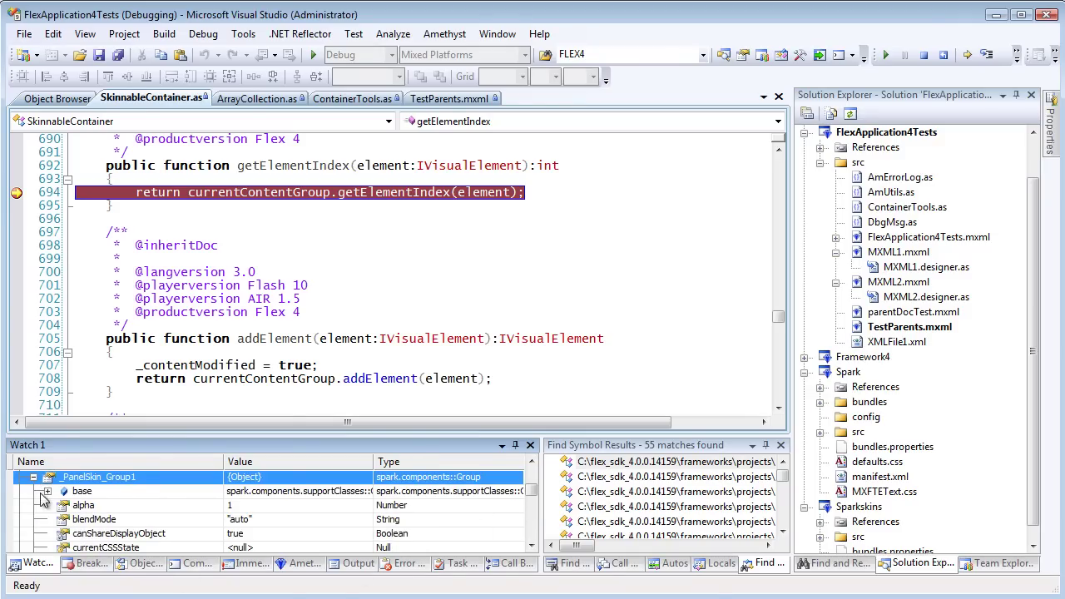
{"action": "left_click", "coordinate": [48, 491]}
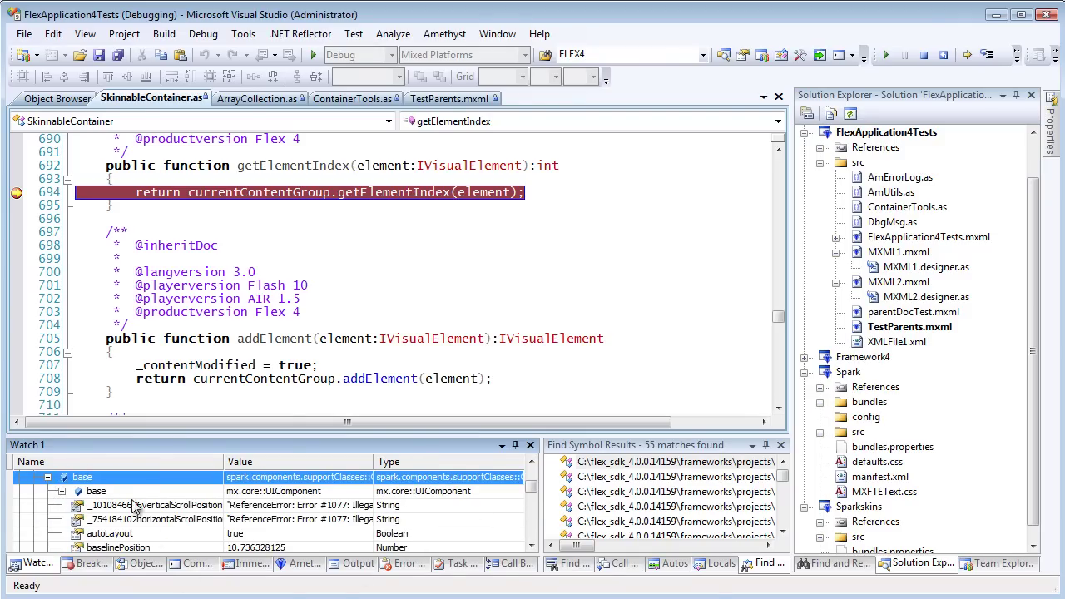
{"action": "left_click_drag", "start_coordinate": [531, 486], "coordinate": [530, 498]}
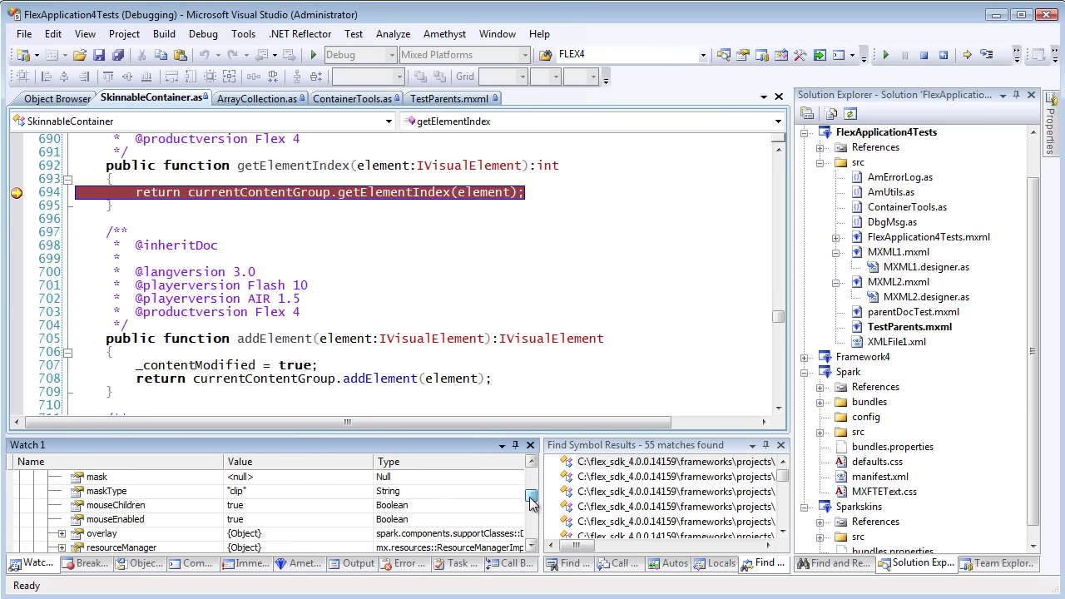